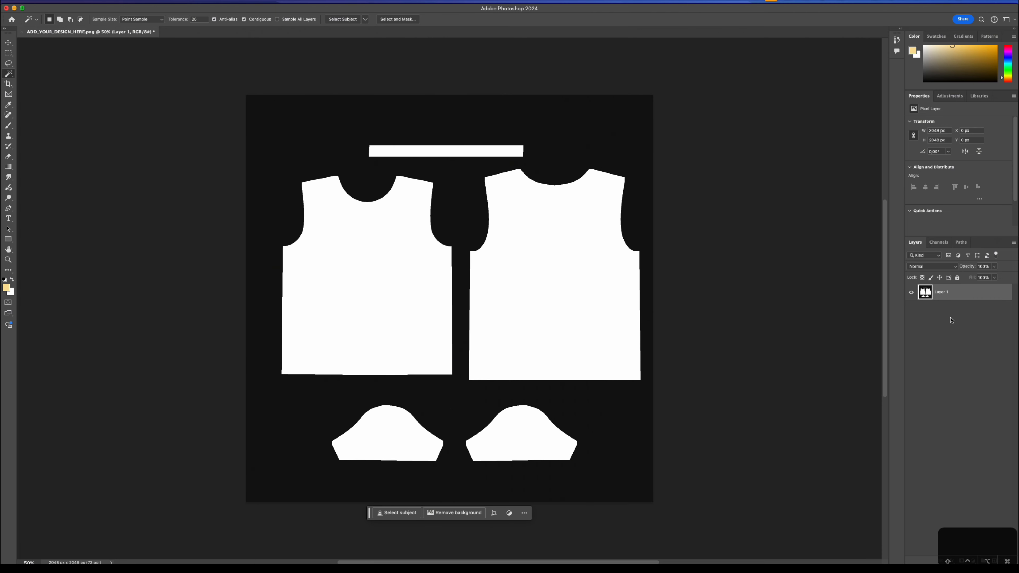
right_click(958, 303)
left_click(847, 292)
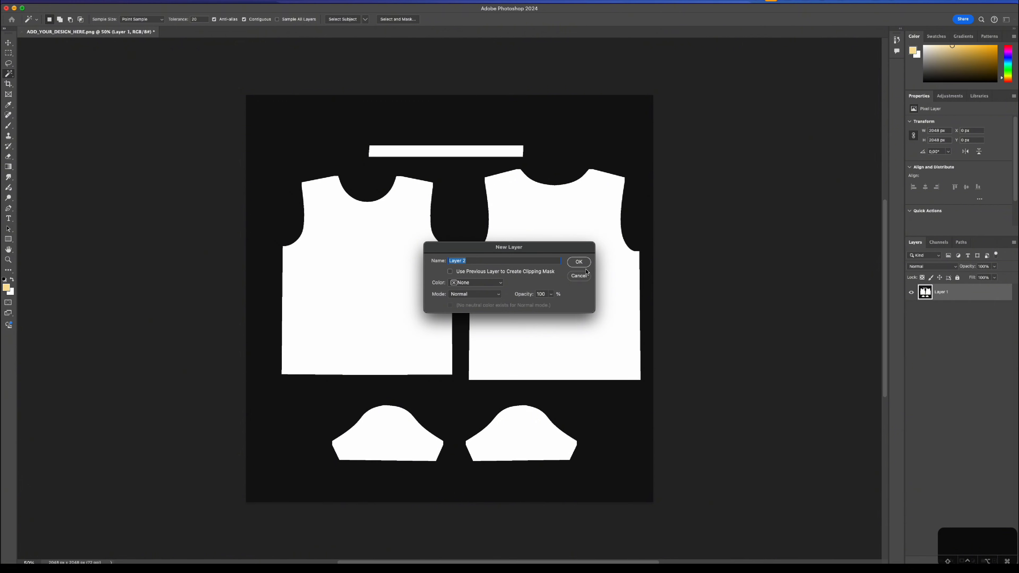
left_click(581, 277)
- Fully lock Layer 1, which holds the T-shirt pattern template
left_click(958, 278)
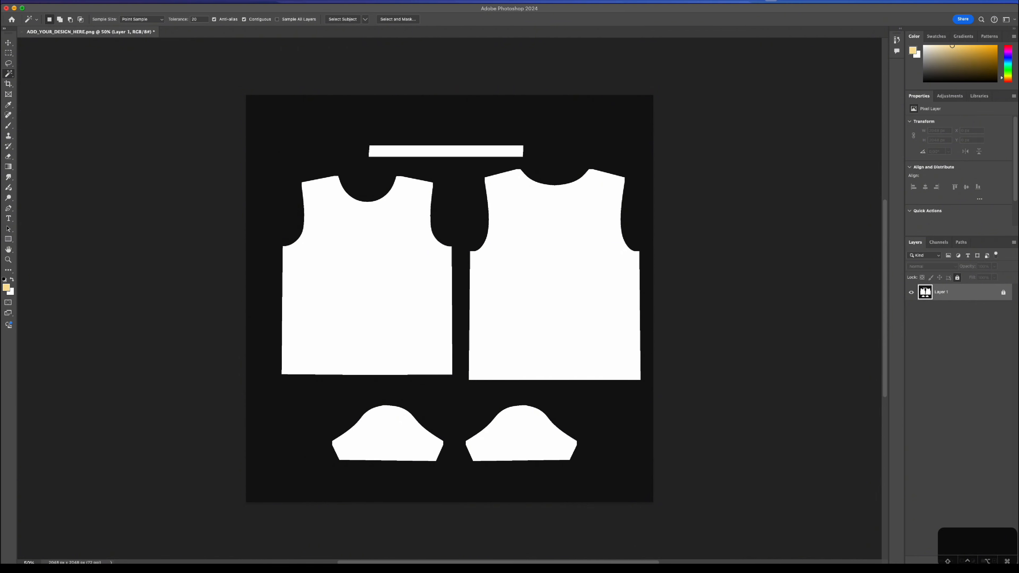
- Switch to Illustrator and copy the selected graphic of the two cats from Kids_Boys_Casualwear_essentials.ai
left_click_drag(481, 572, 343, 37)
left_click_drag(379, 228, 390, 237)
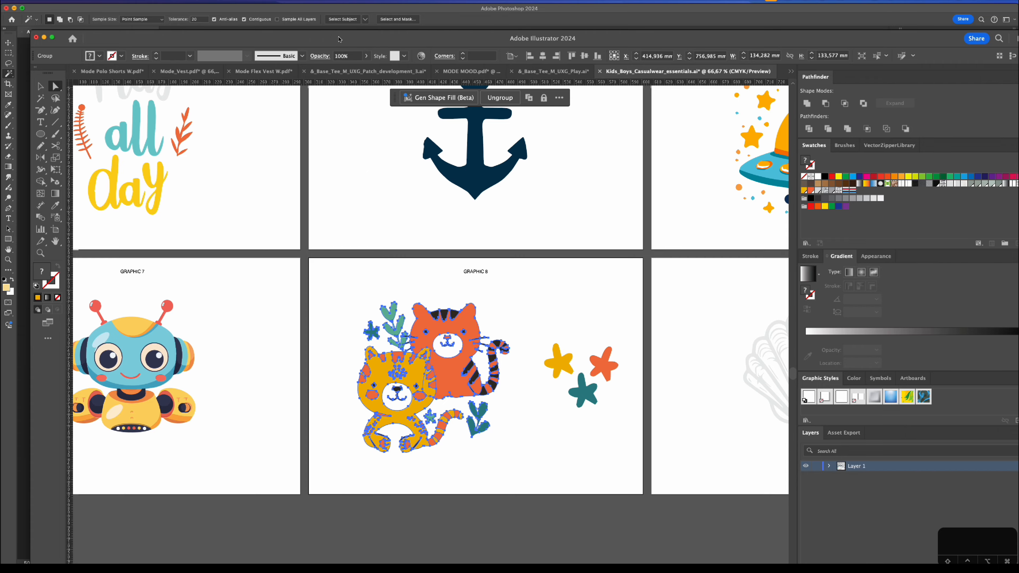
left_click_drag(337, 38, 332, 16)
left_click_drag(388, 195, 500, 358)
key("super+minus")
key("super+minus")
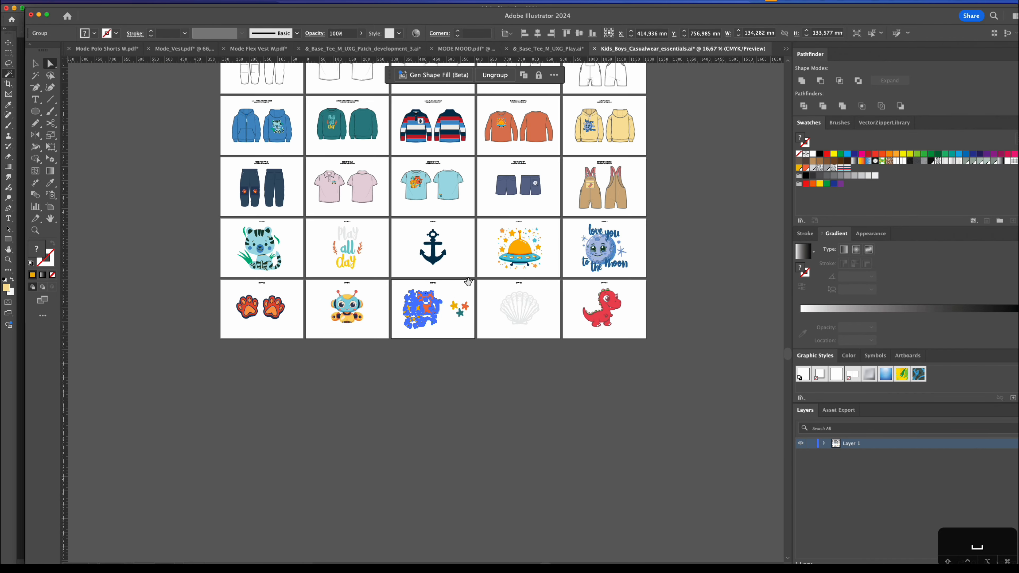
left_click_drag(462, 261, 453, 395)
key("super+plus")
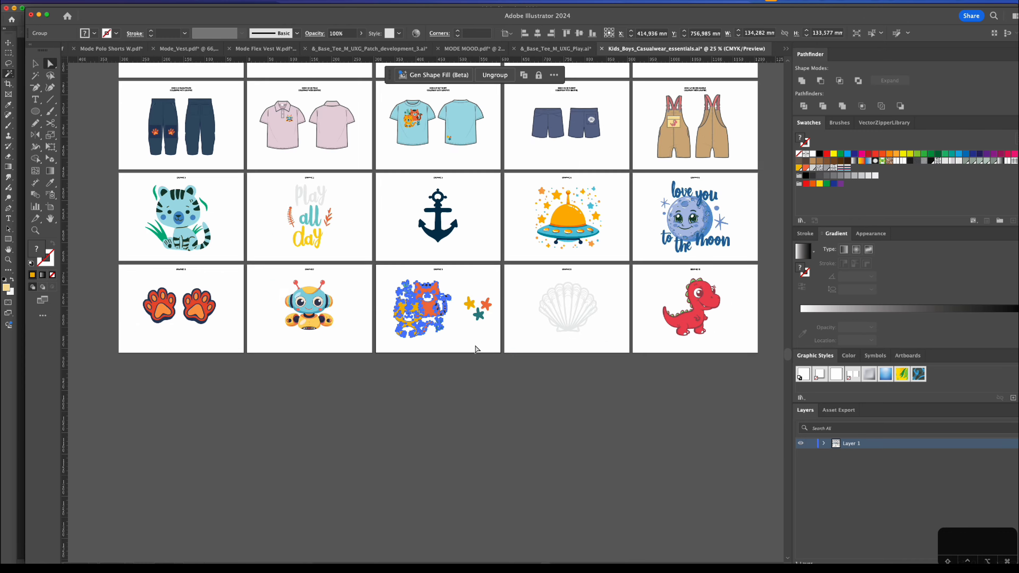
scroll(485, 403, "up", 5)
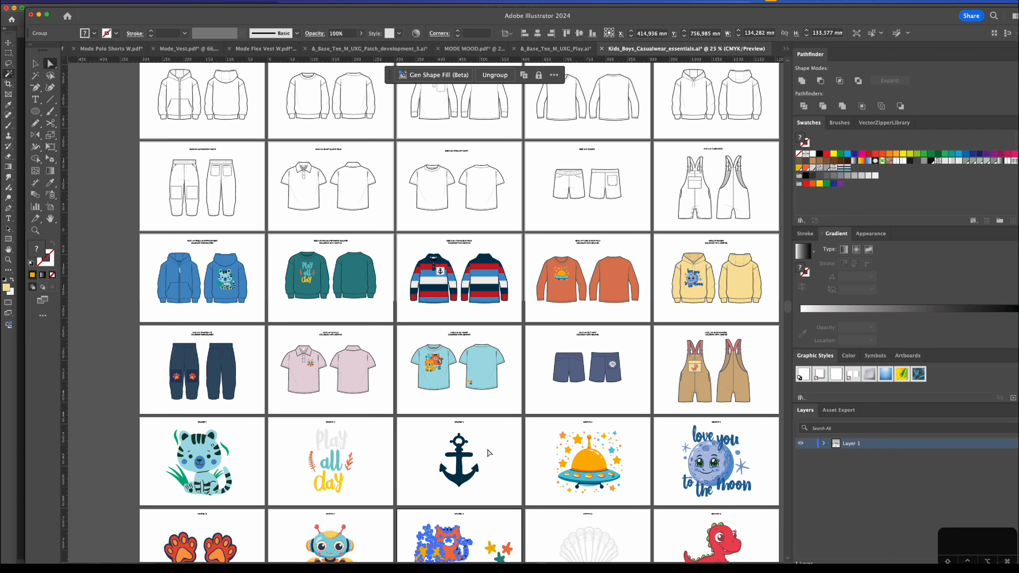
left_click_drag(486, 422, 465, 425)
scroll(464, 402, "down", 5)
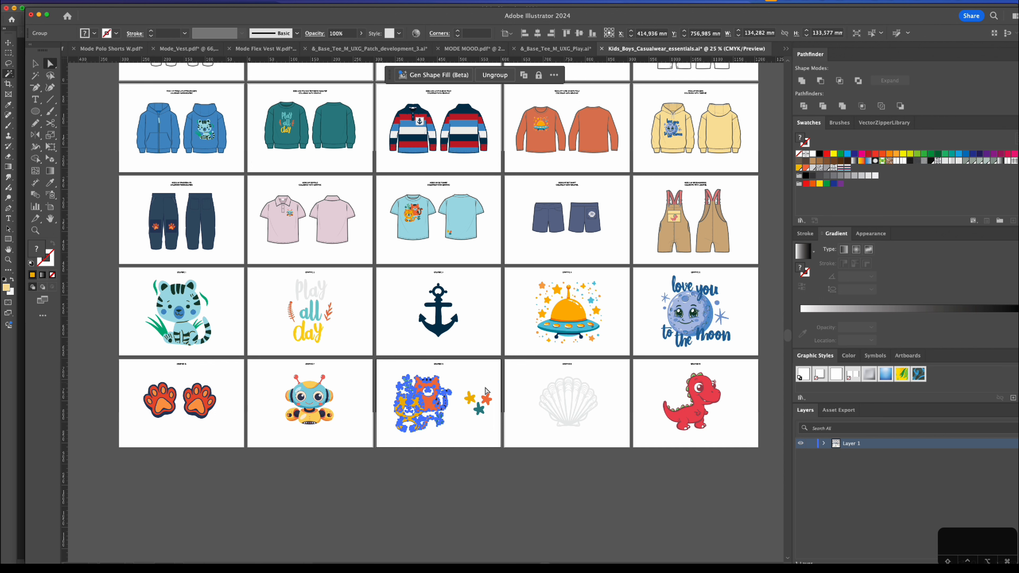
key("super+c")
- Switch back to Photoshop and paste the cats graphic into the T-shirt template as a Smart Object
left_click(14, 383)
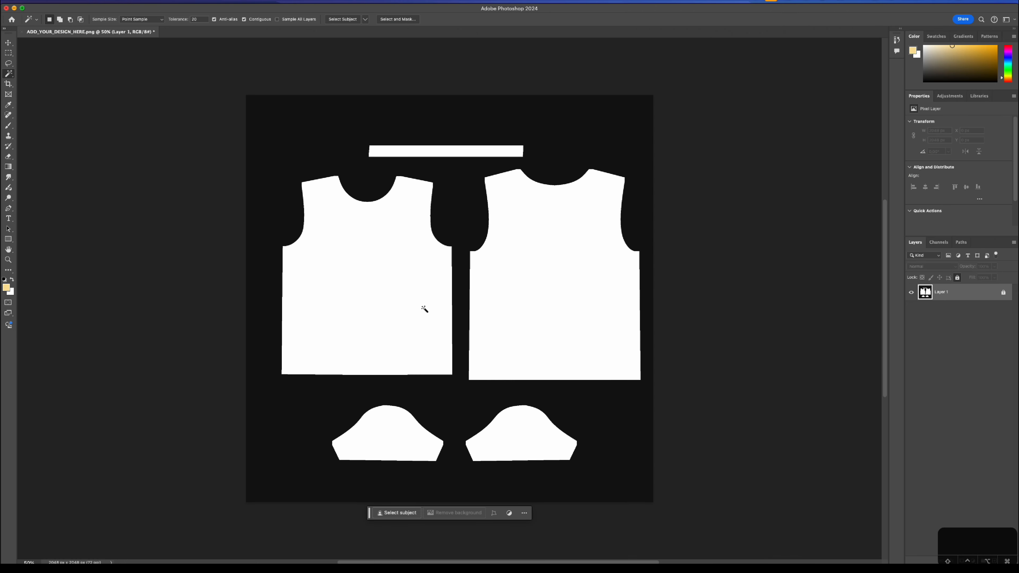
key("super+v")
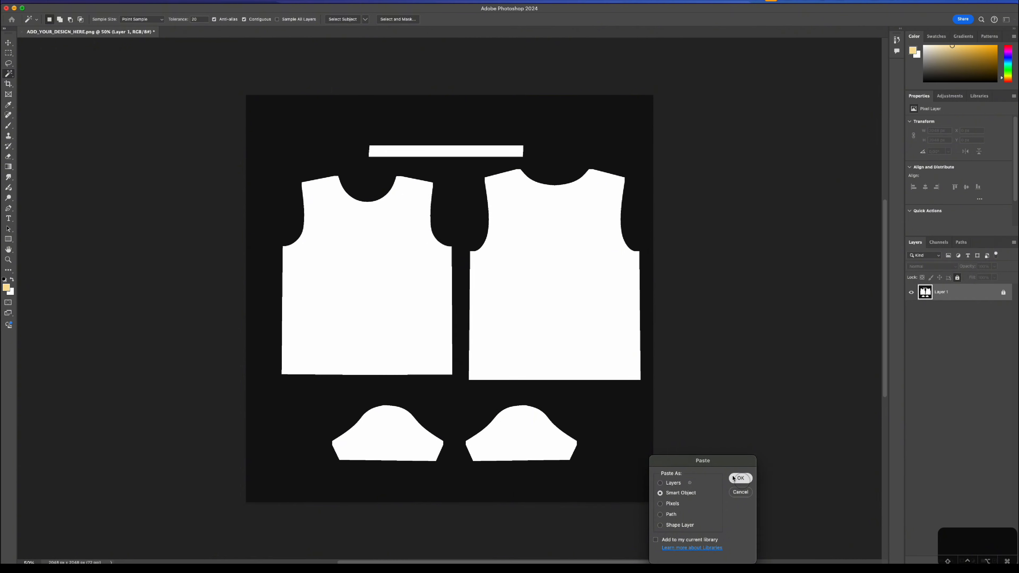
left_click(741, 480)
- Scale the pasted cats graphic to about 118% and place it centred on the chest of the shirt's front piece
left_click_drag(412, 262, 401, 250)
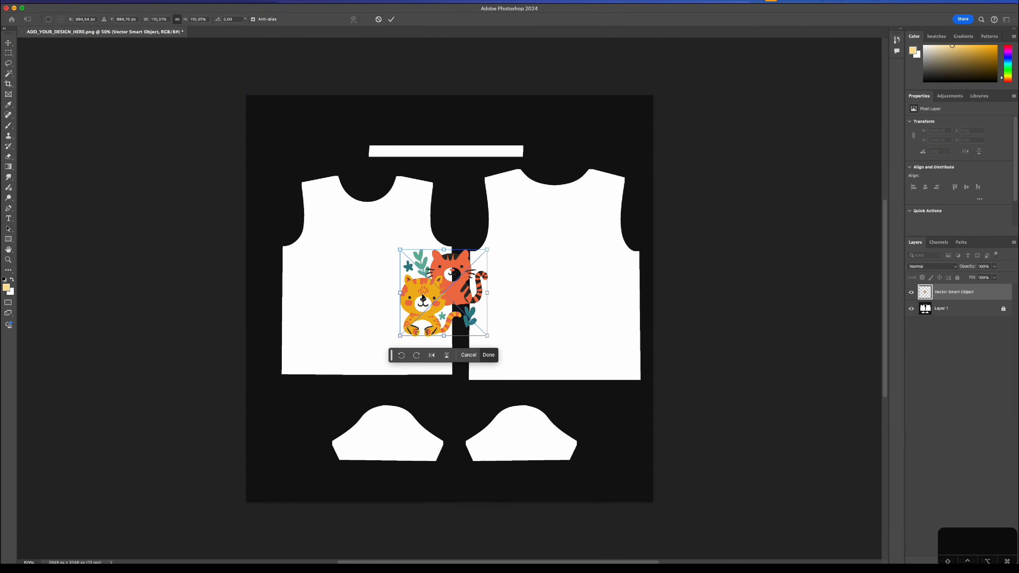
left_click_drag(436, 299, 361, 275)
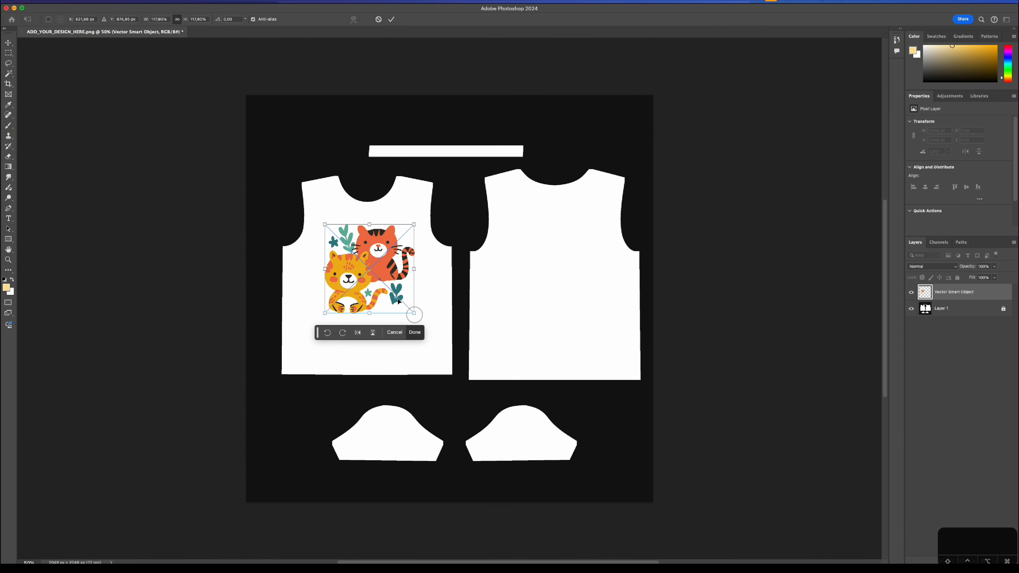
left_click_drag(325, 224, 323, 223)
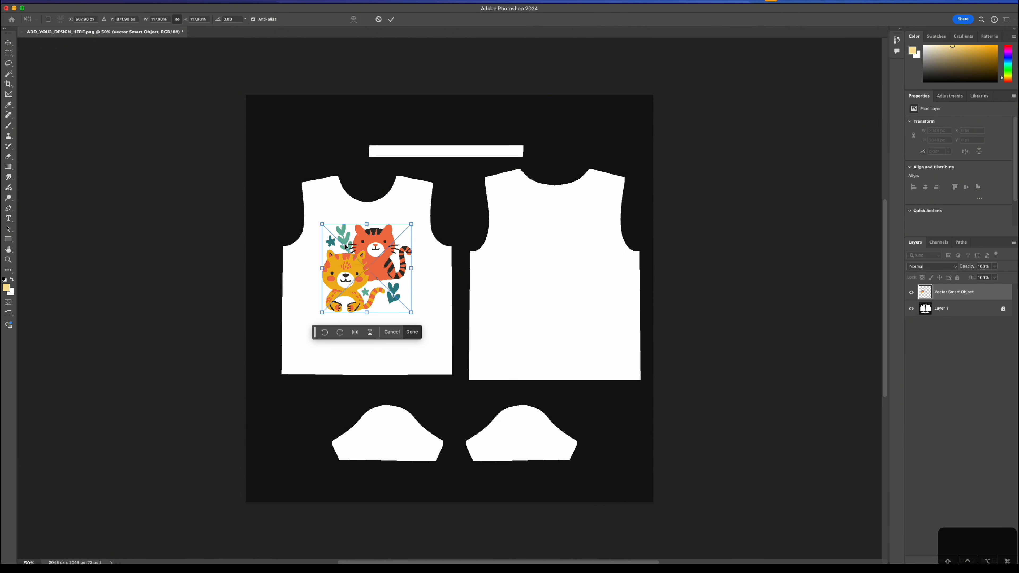
left_click(391, 18)
key("w")
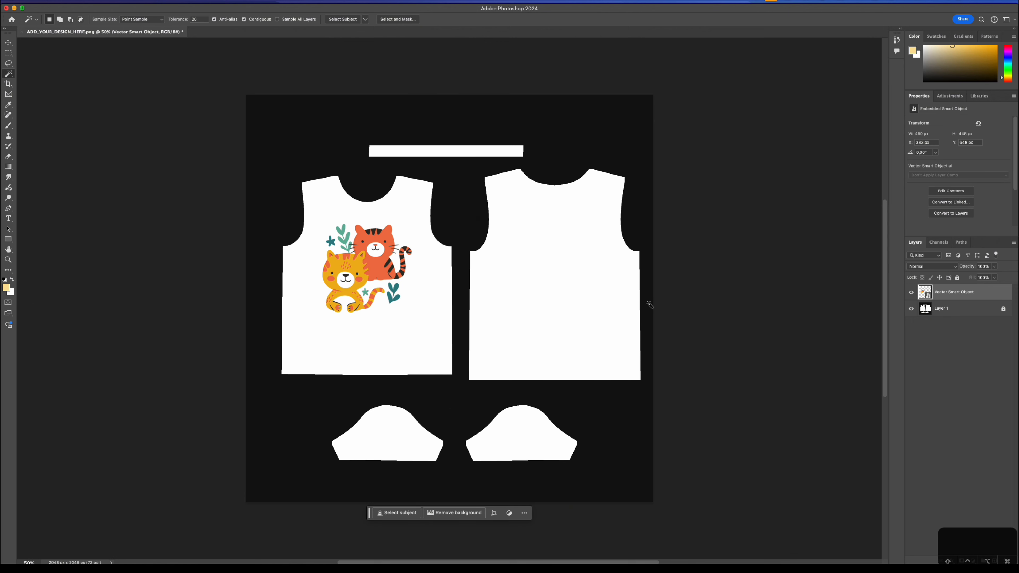
- Add a new empty layer and place it between the cats graphic and Layer 1
left_click_drag(960, 537, 944, 508)
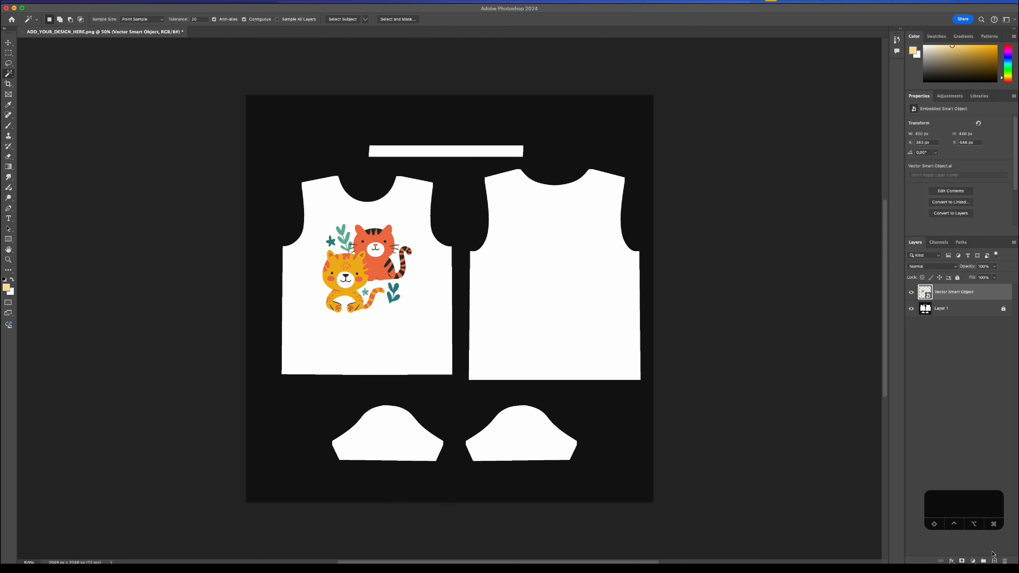
left_click(995, 561)
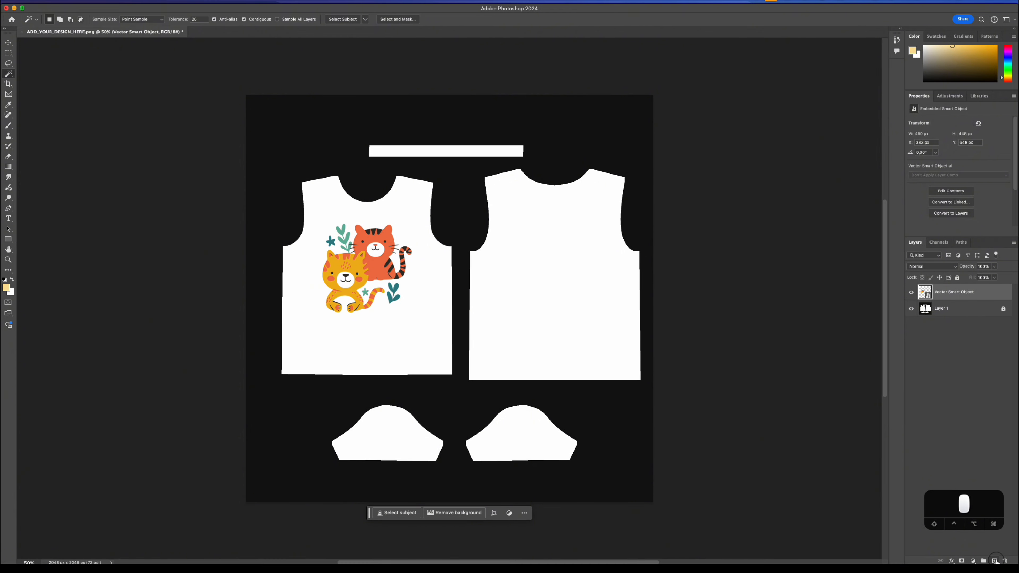
left_click(994, 561)
left_click_drag(950, 298, 937, 323)
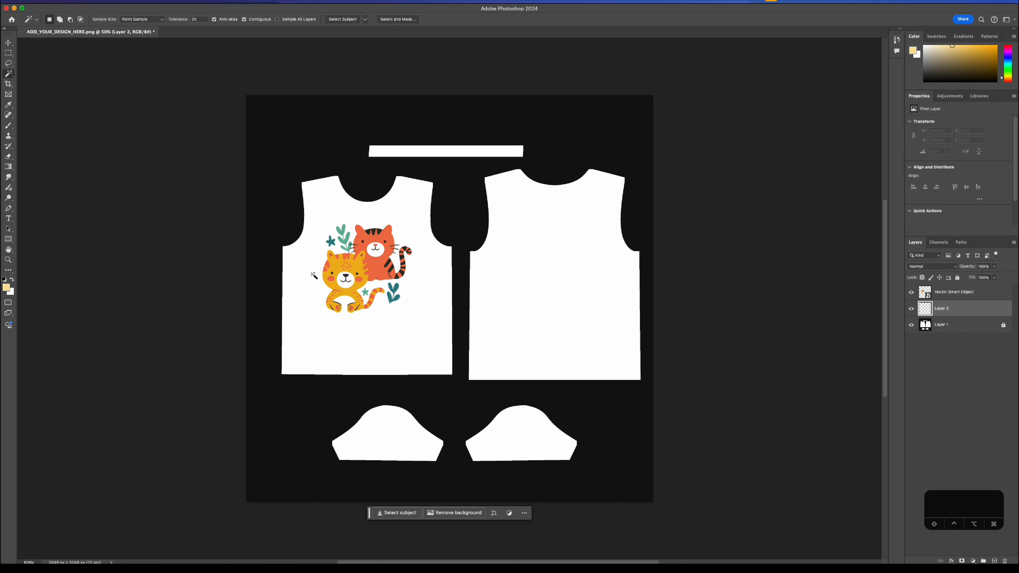
- Sample the yellow cat's color as the foreground color and lighten it to a pale yellow
key("i")
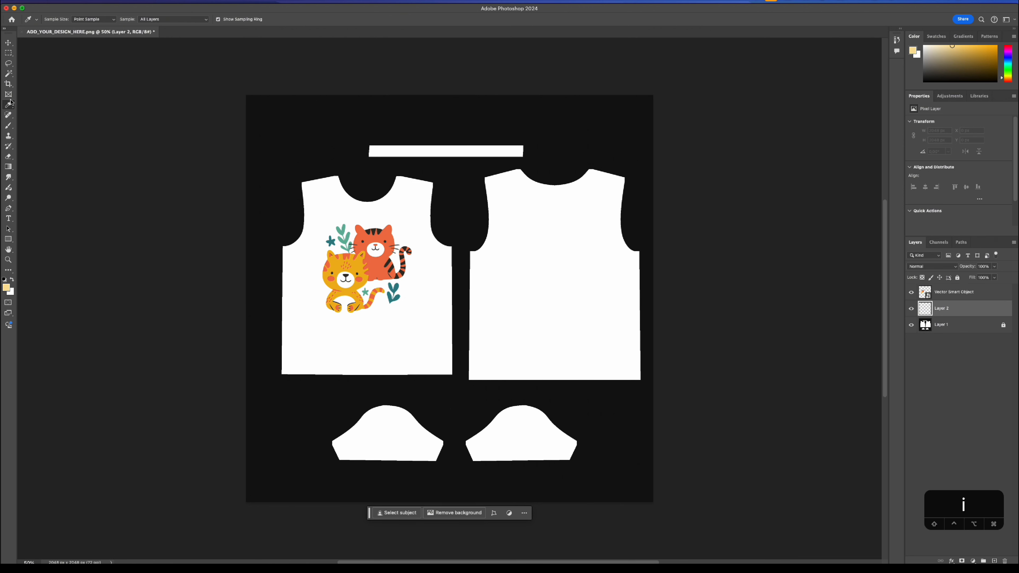
left_click(340, 262)
left_click(6, 287)
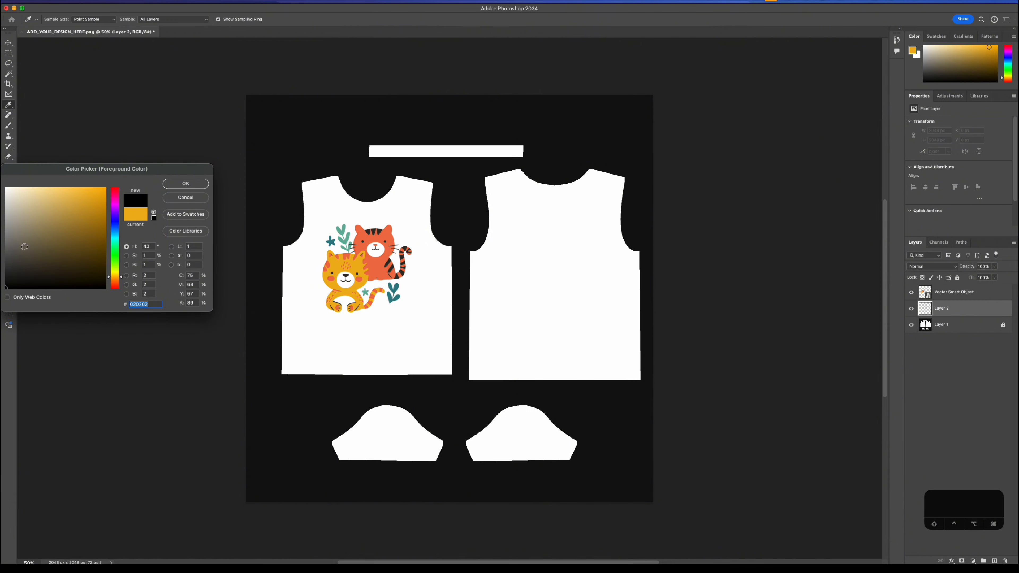
mouse_move(25, 247)
left_mouse_down()
mouse_move(44, 220)
mouse_move(43, 184)
left_mouse_up()
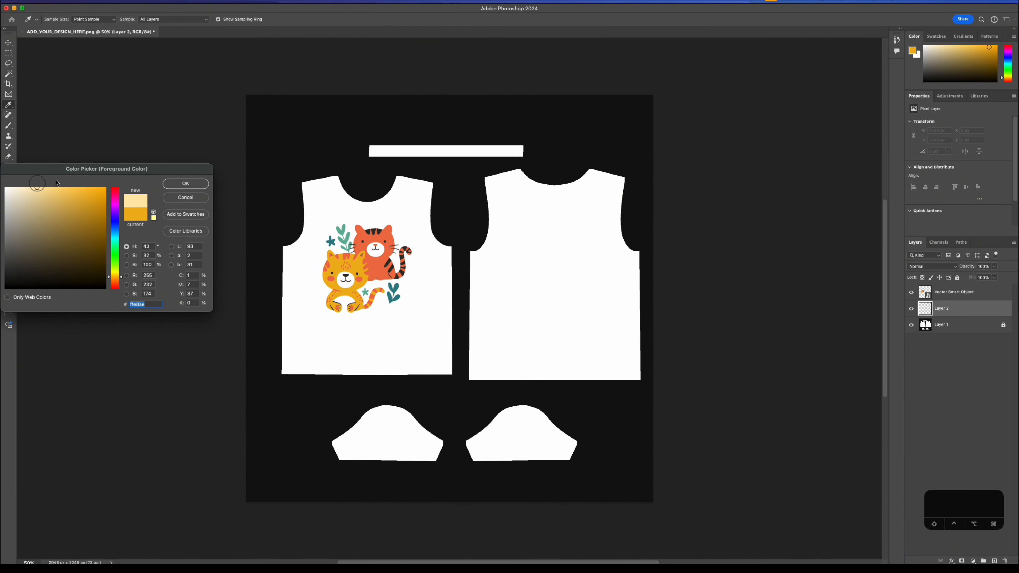
left_click(173, 185)
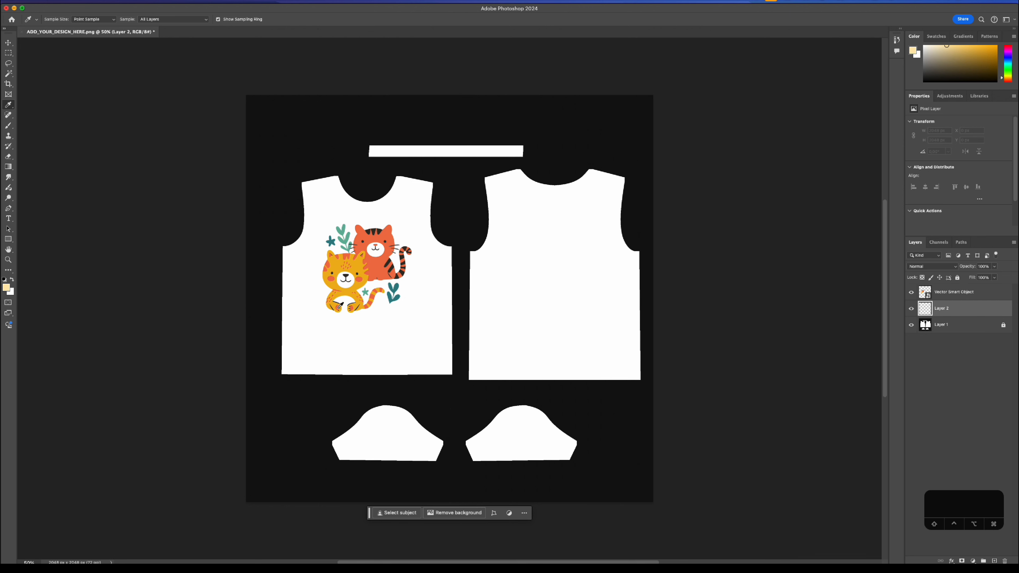
- Select the black background of Layer 1 with the Magic Wand, then invert the selection to the garment pieces with Layer 2 active
key("w")
left_click(282, 203)
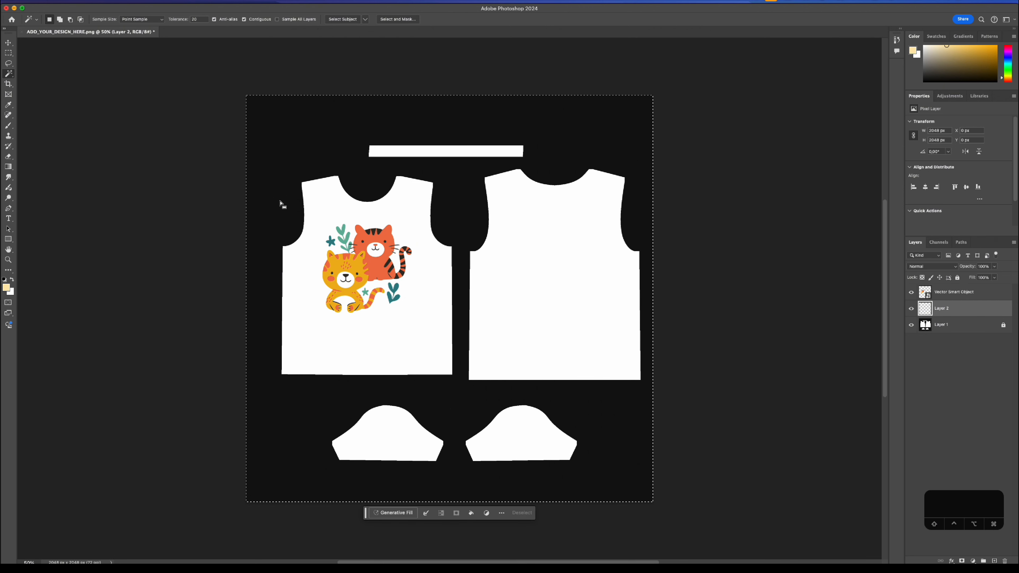
left_click(951, 324)
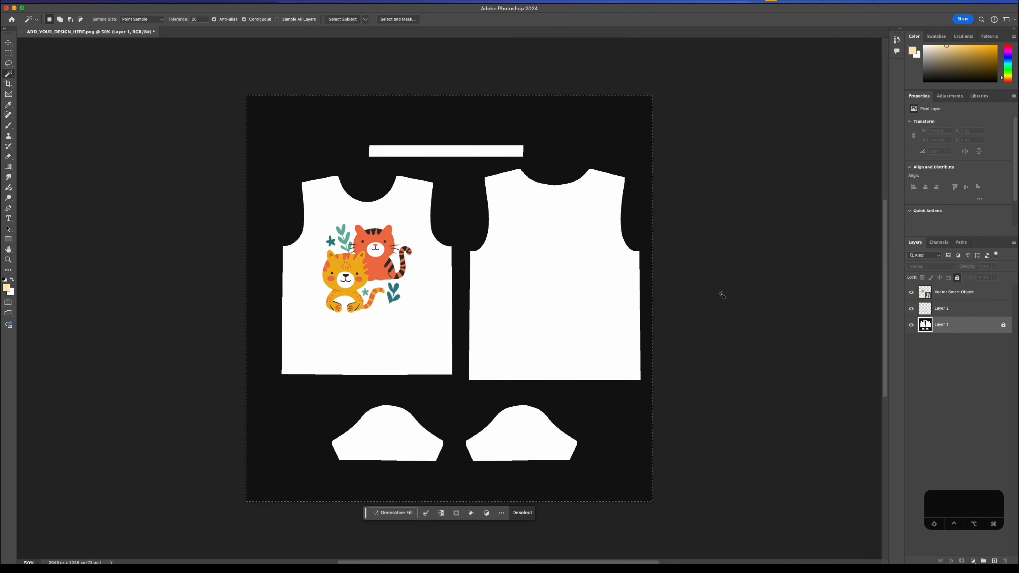
left_click(370, 182)
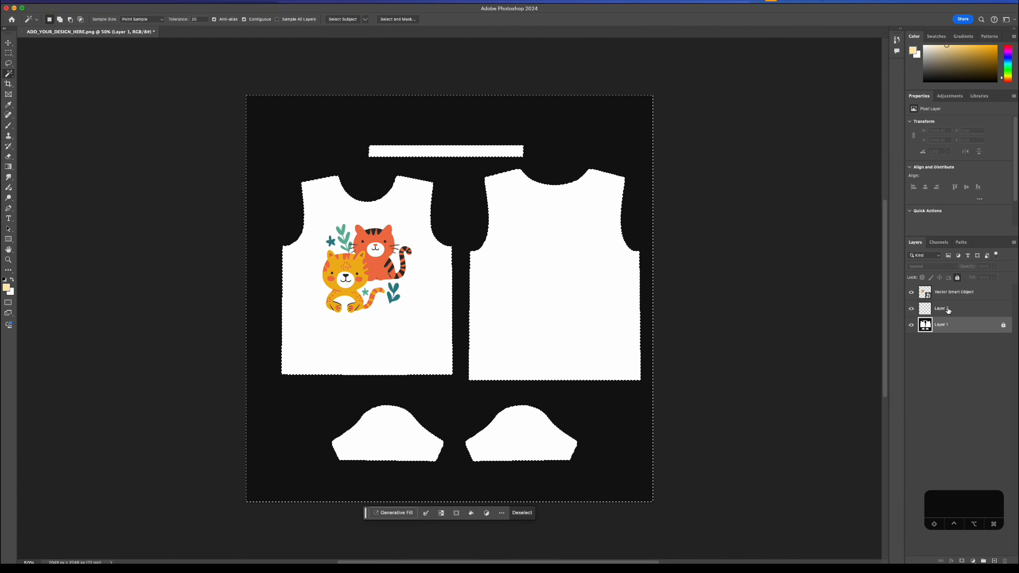
left_click(971, 309)
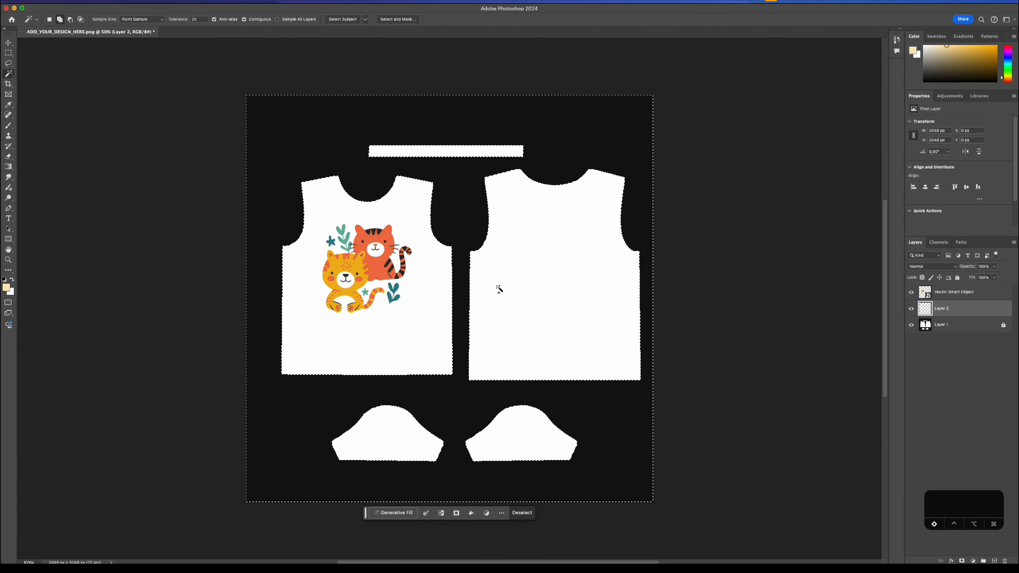
key("super+shift+i")
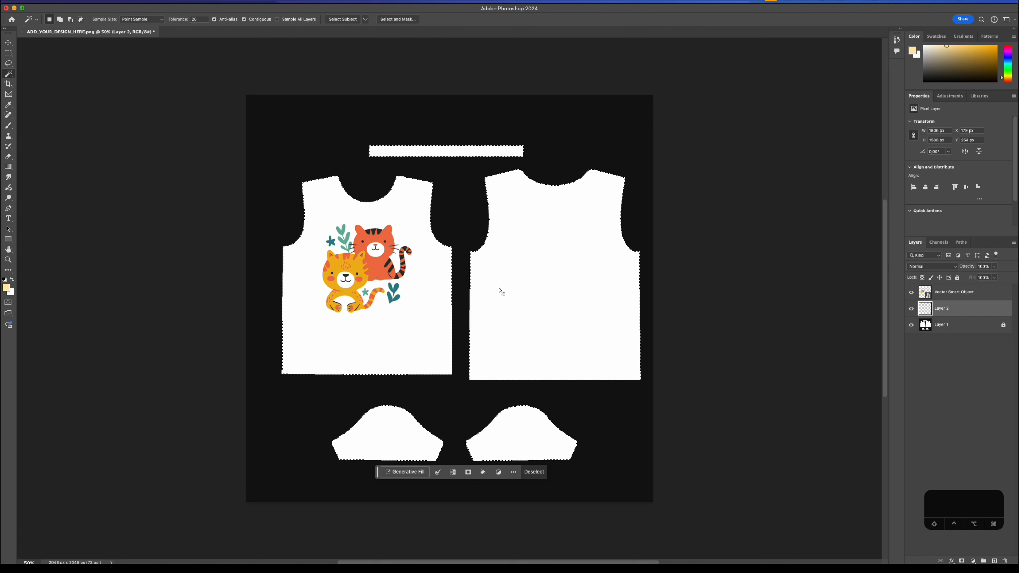
- Fill the selected garment pieces on Layer 2 with the pale yellow foreground color and clear the selection
key("alt+BackSpace")
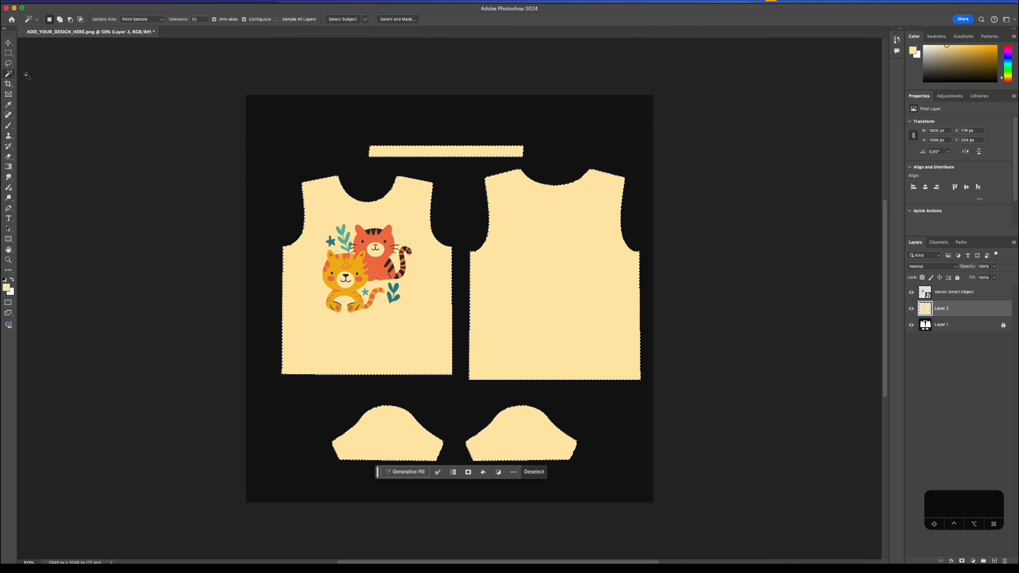
key("l")
key("super+d")
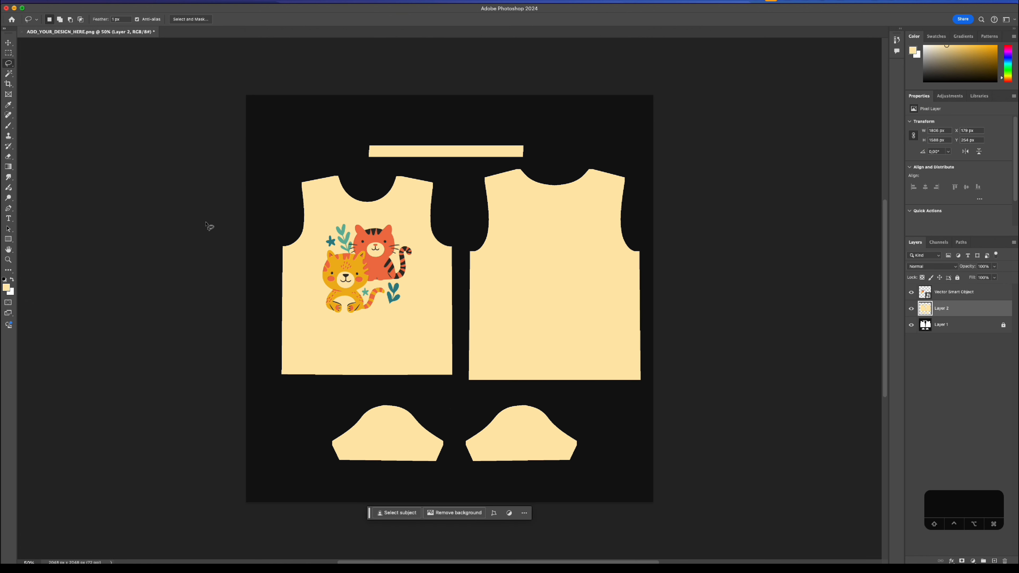
- Export the design as a PNG into the Kids_Tshirt_blender folder, replacing the existing ADD_YOUR_DESIGN_HERE.png
left_click(79, 2)
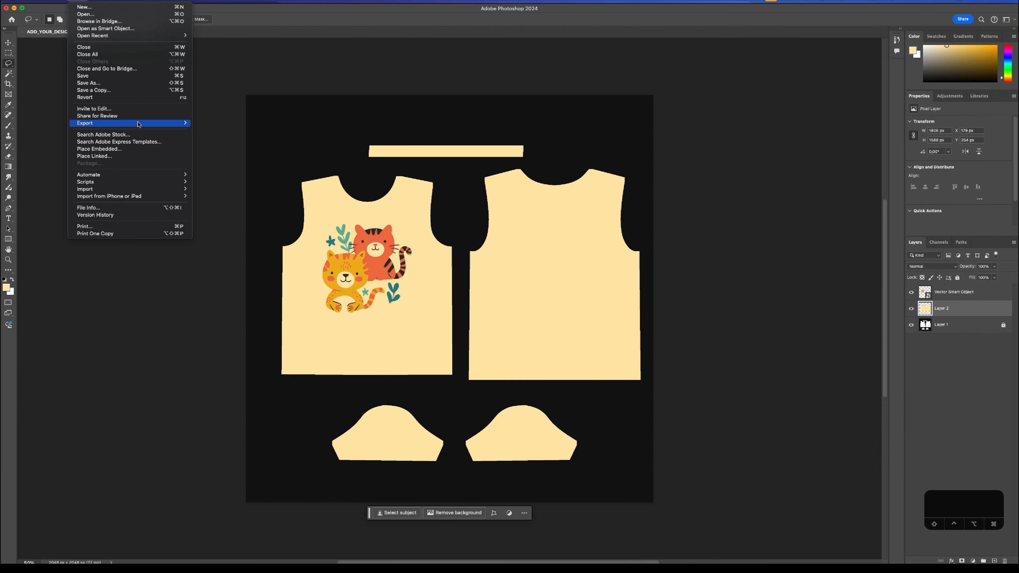
mouse_move(157, 123)
left_click(205, 124)
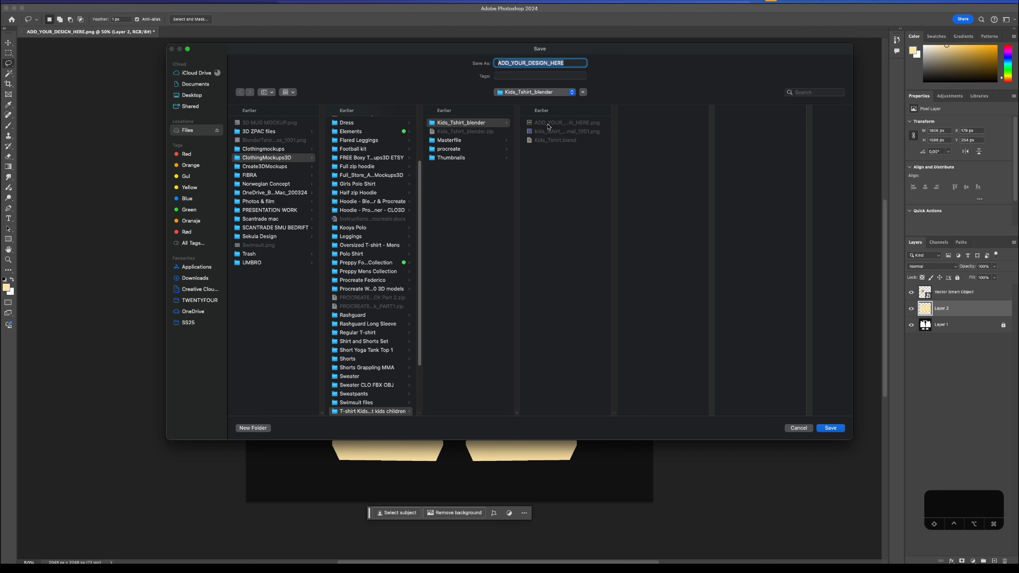
left_click(548, 127)
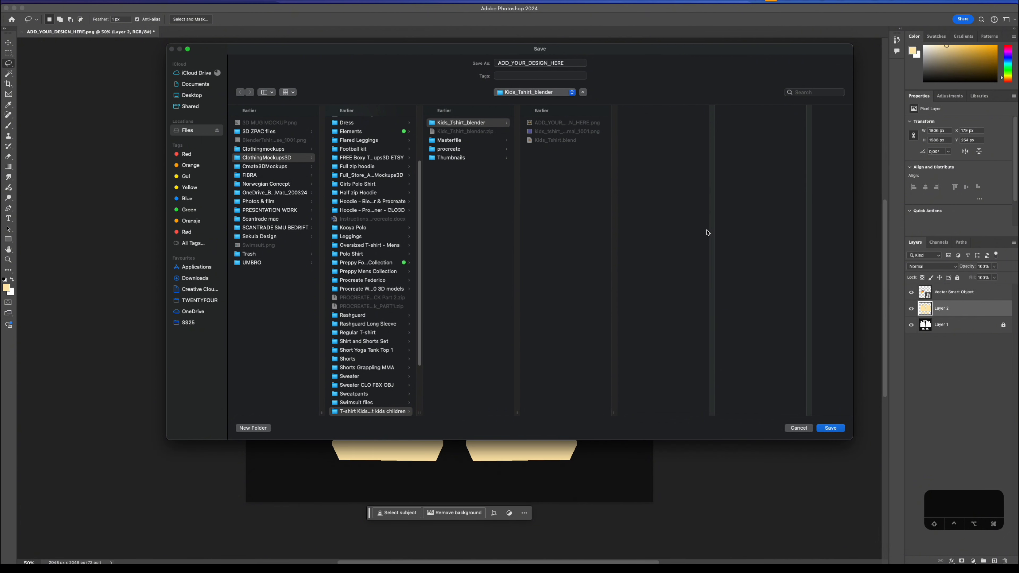
left_click(829, 429)
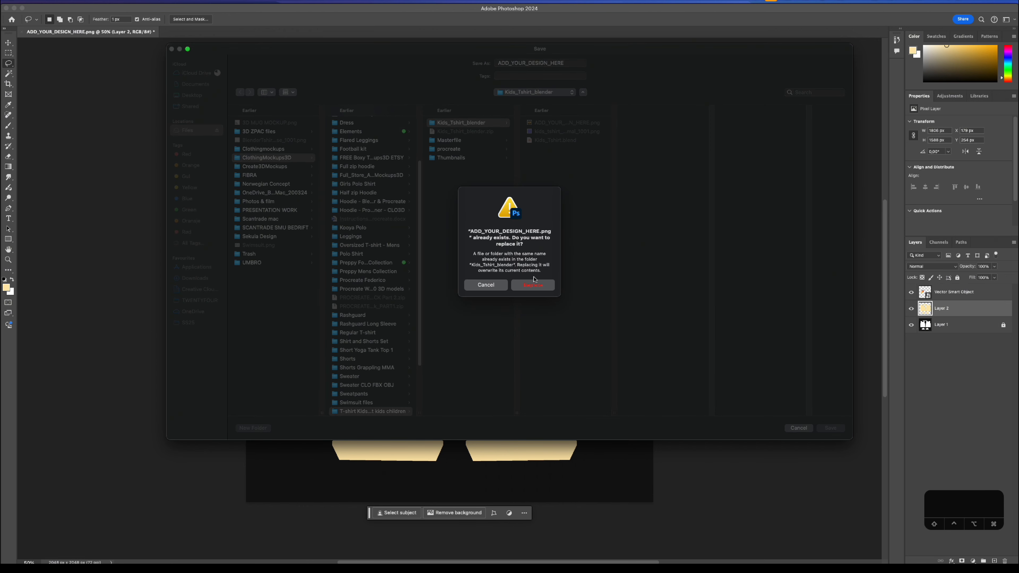
left_click(534, 278)
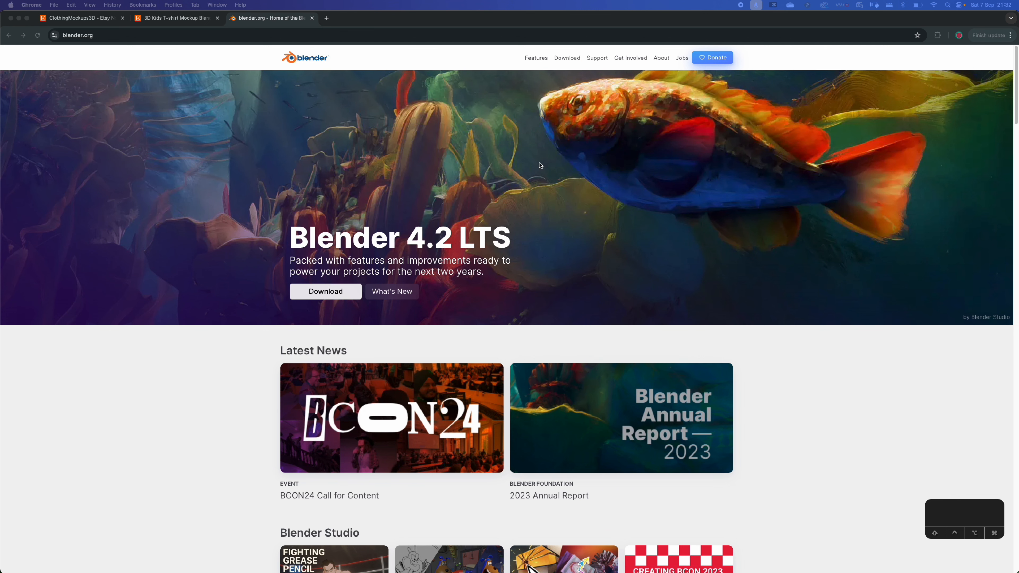
- Go to the Download page of the blender.org website
left_click(566, 60)
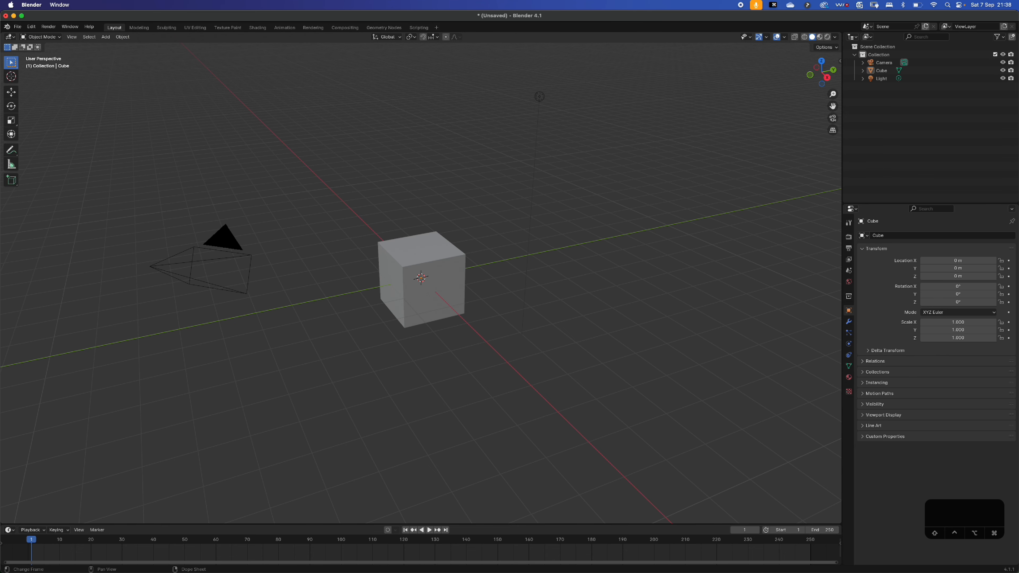
- Open Kids_Tshirt.blend from the Kids_Tshirt_blender Finder folder in Blender, discarding the unsaved default scene
key("super+Tab")
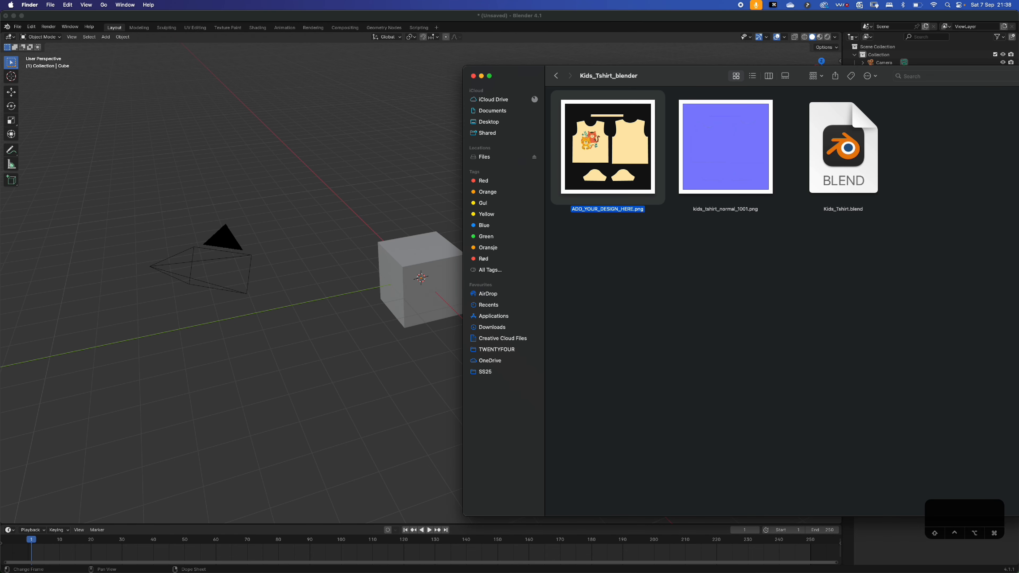
left_click_drag(821, 177, 402, 177)
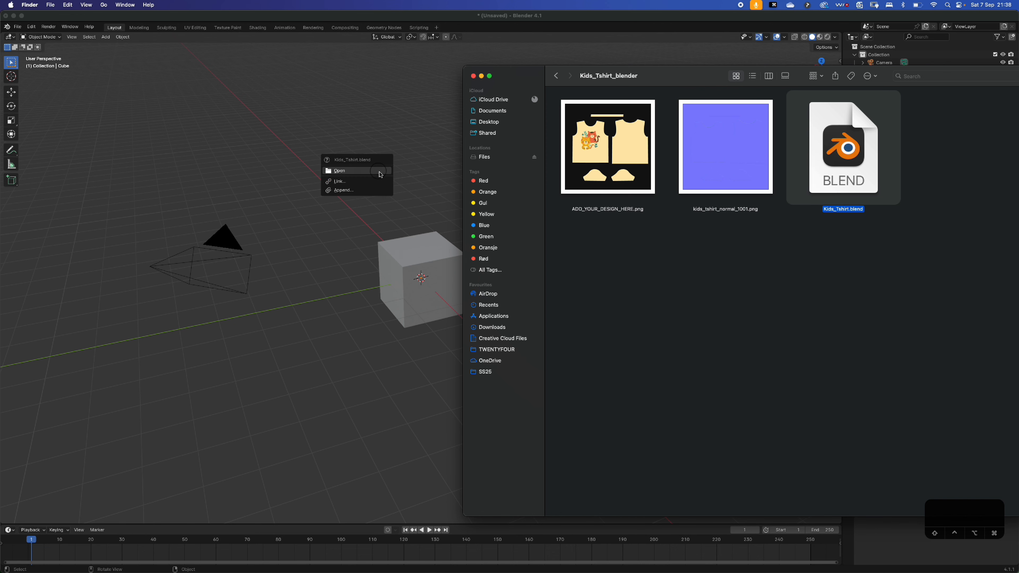
left_click(364, 174)
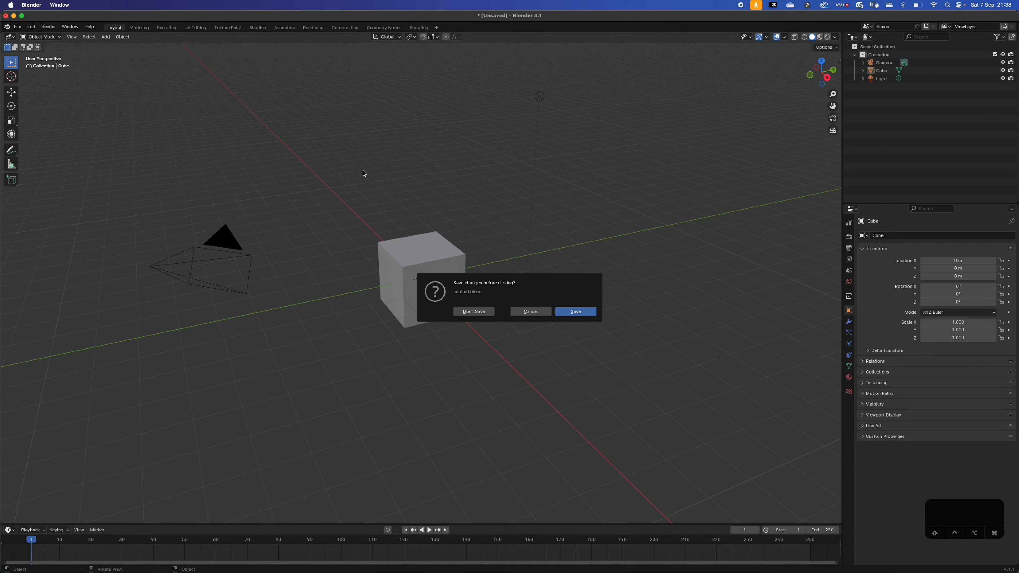
left_click(467, 316)
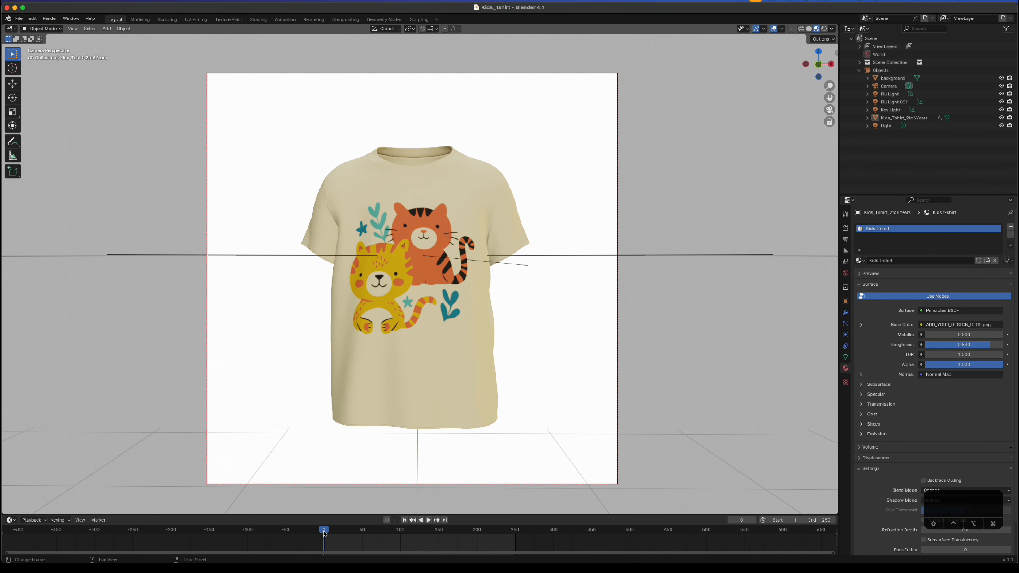
- Preview the T-shirt's animation and compare its Rendered and Solid viewport shading, ending in Material Preview
left_click_drag(325, 532, 313, 506)
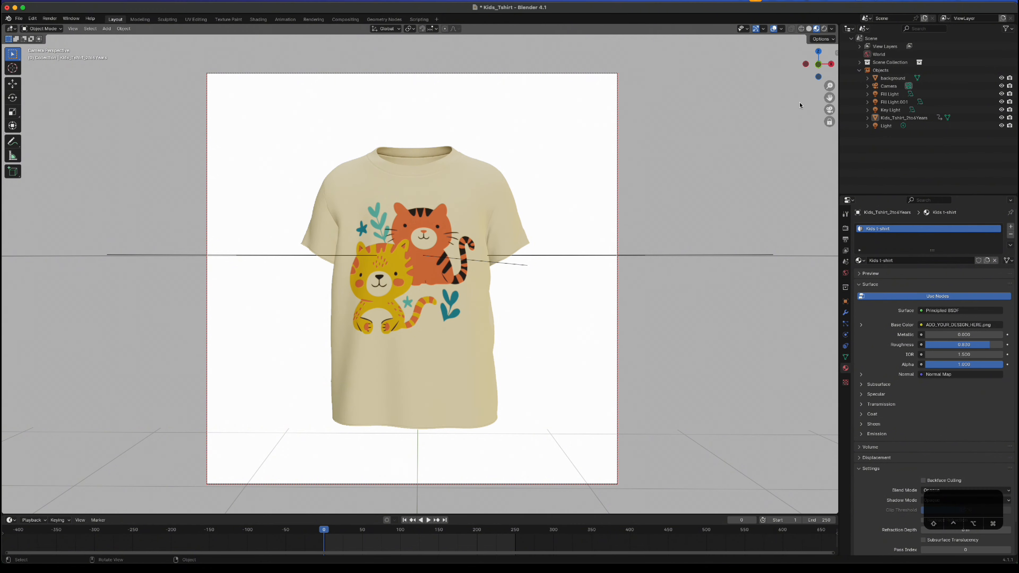
left_click(824, 28)
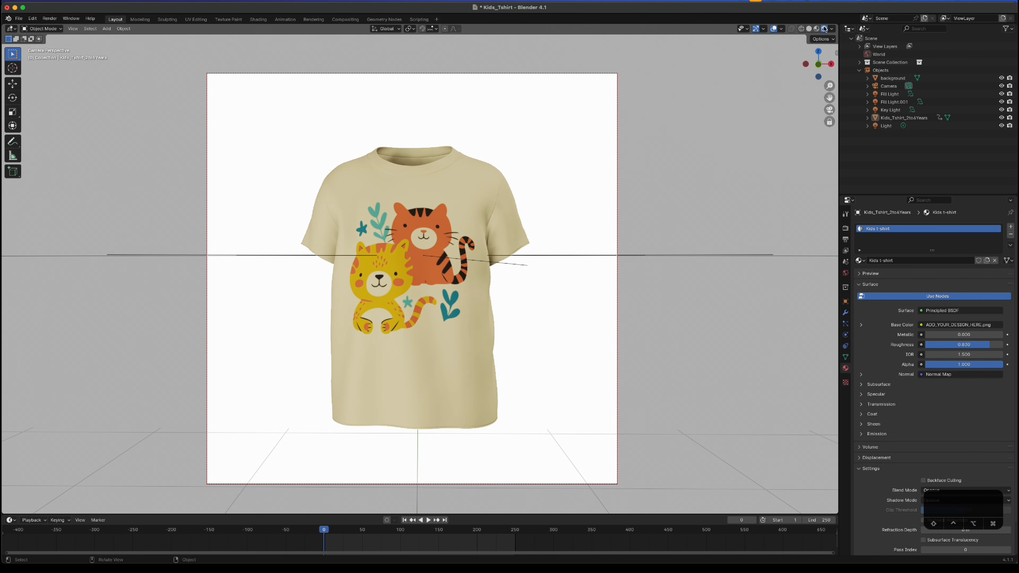
left_click(810, 29)
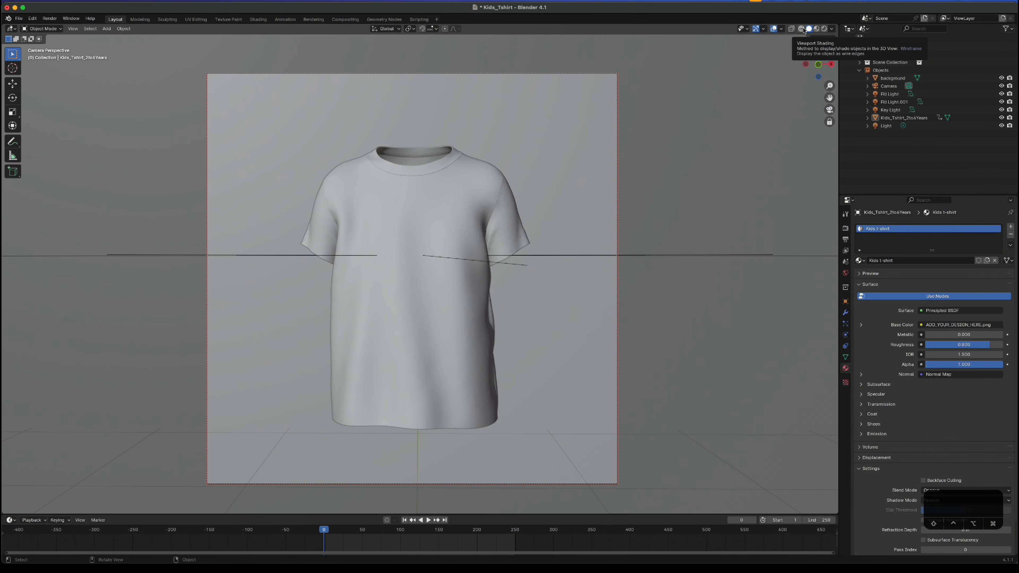
left_click(816, 29)
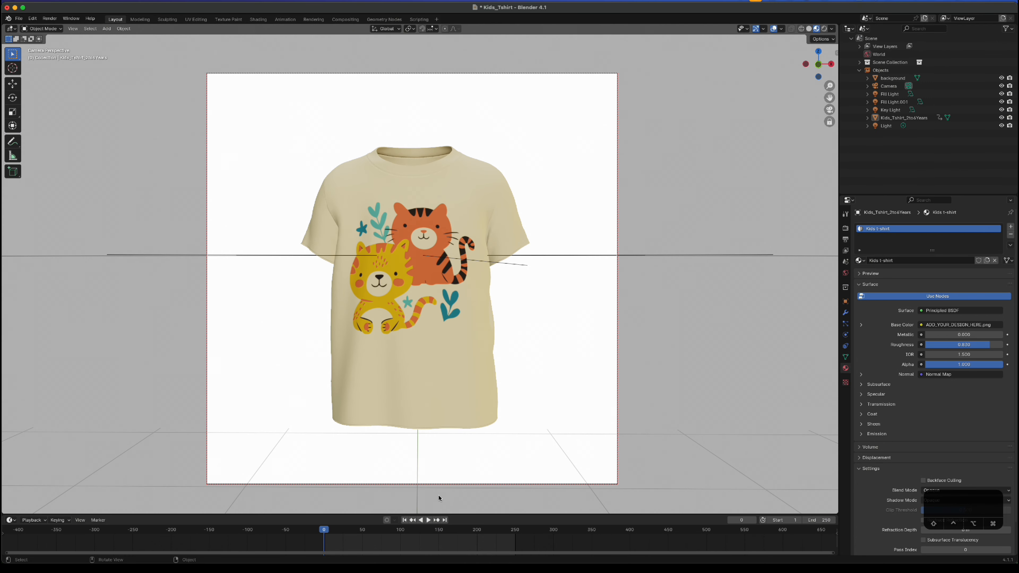
key("space")
key("space")
- Set the current frame to 13 and render it as a still image
left_click_drag(357, 531, 334, 530)
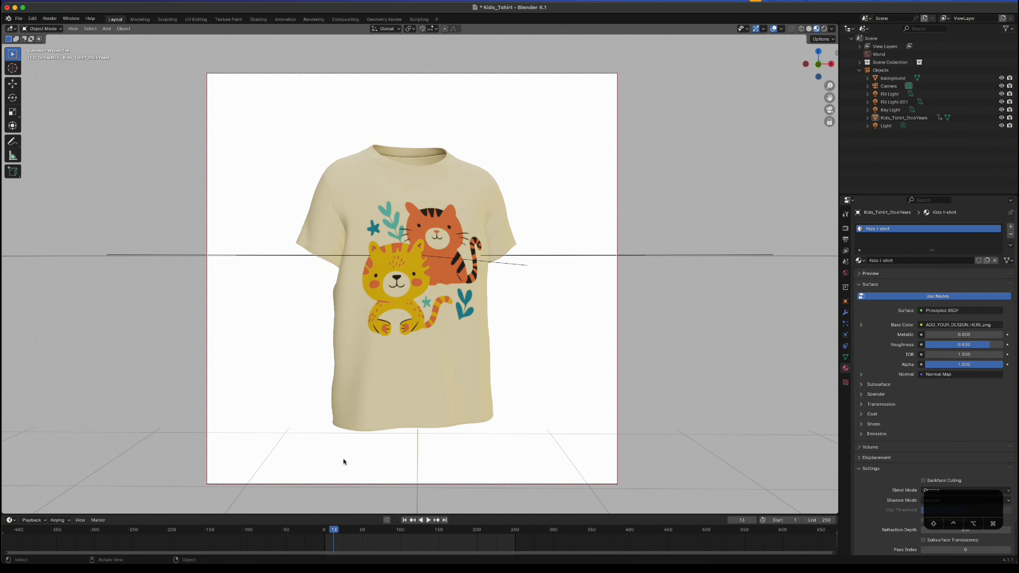
left_click(49, 19)
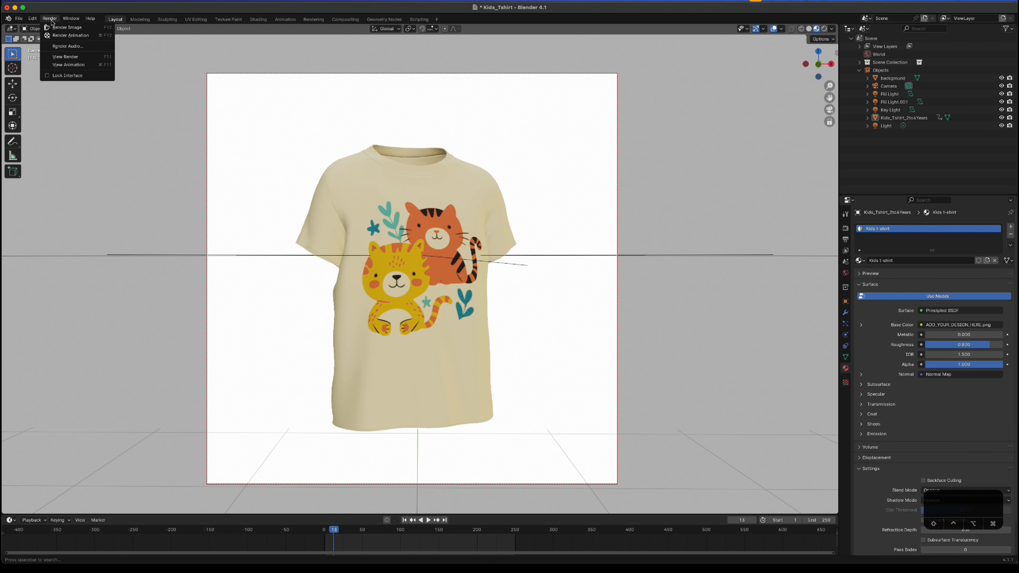
left_click(71, 29)
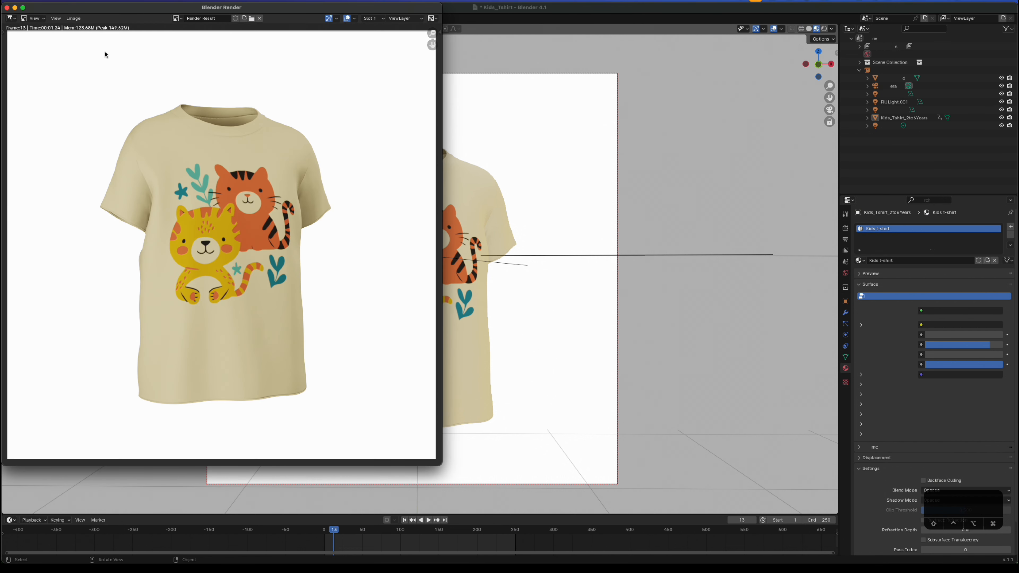
- Save the rendered image as KidsTshirt1.png in the Kids_Tshirt_blender folder and close the render window
left_click(74, 18)
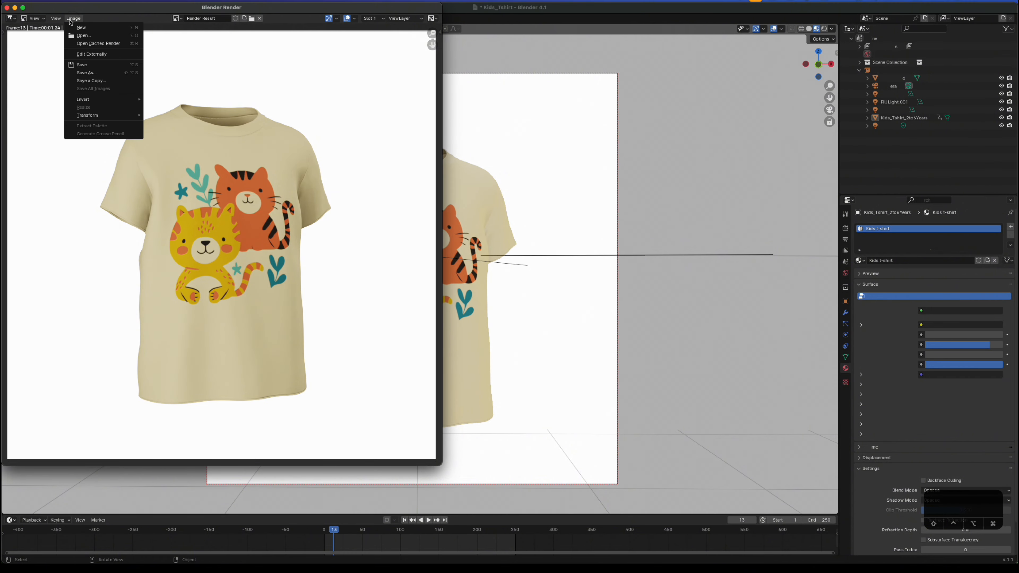
left_click(97, 72)
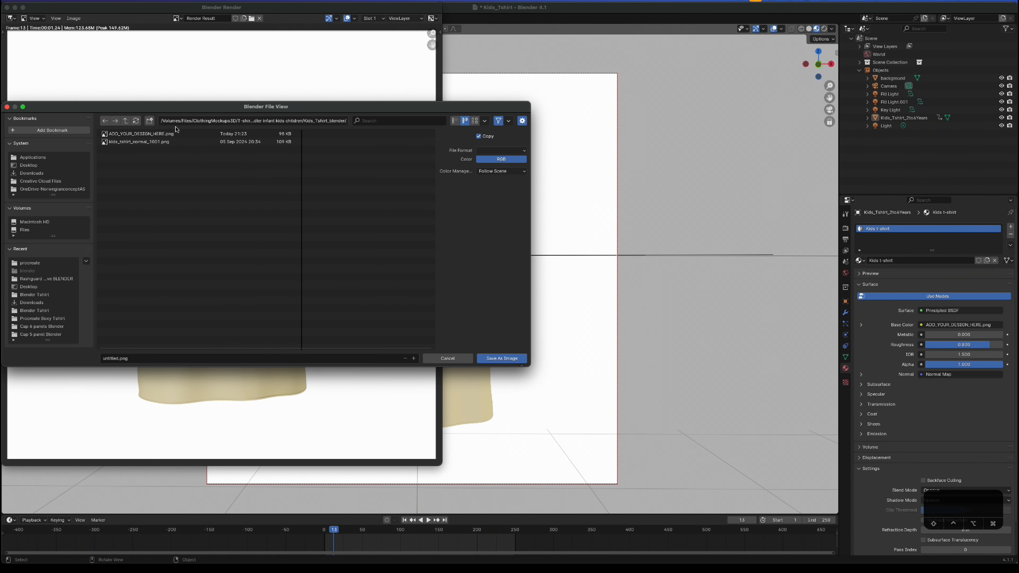
left_click(133, 360)
key("Left")
key("Right")
key("Right")
key("Right")
key("Right")
key("Right")
key("Right")
key("BackSpace")
key("BackSpace")
key("BackSpace")
key("BackSpace")
key("BackSpace")
key("BackSpace")
key("BackSpace")
key("BackSpace")
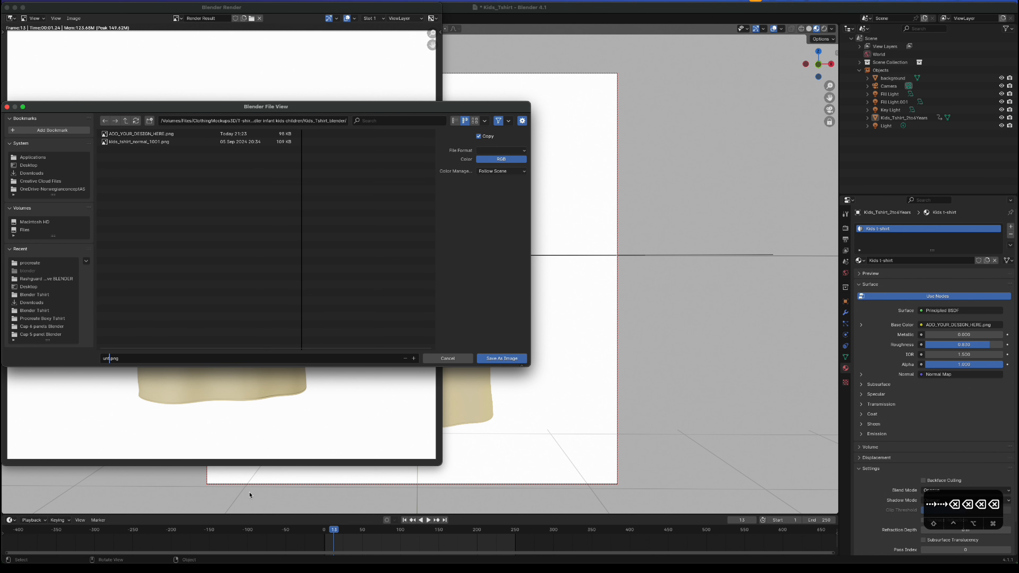
type("KidsTshir")
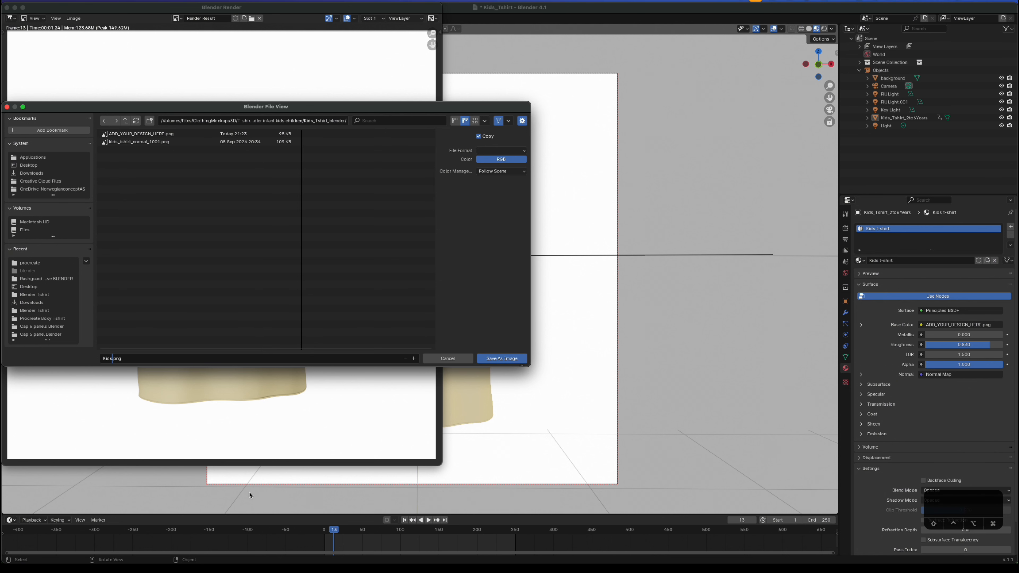
type("t2")
key("BackSpace")
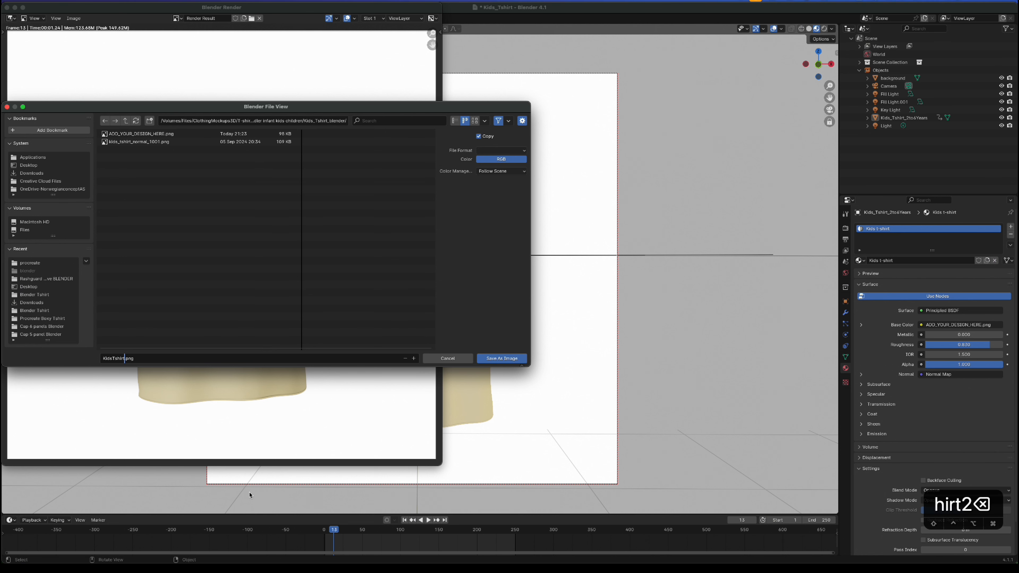
type("1")
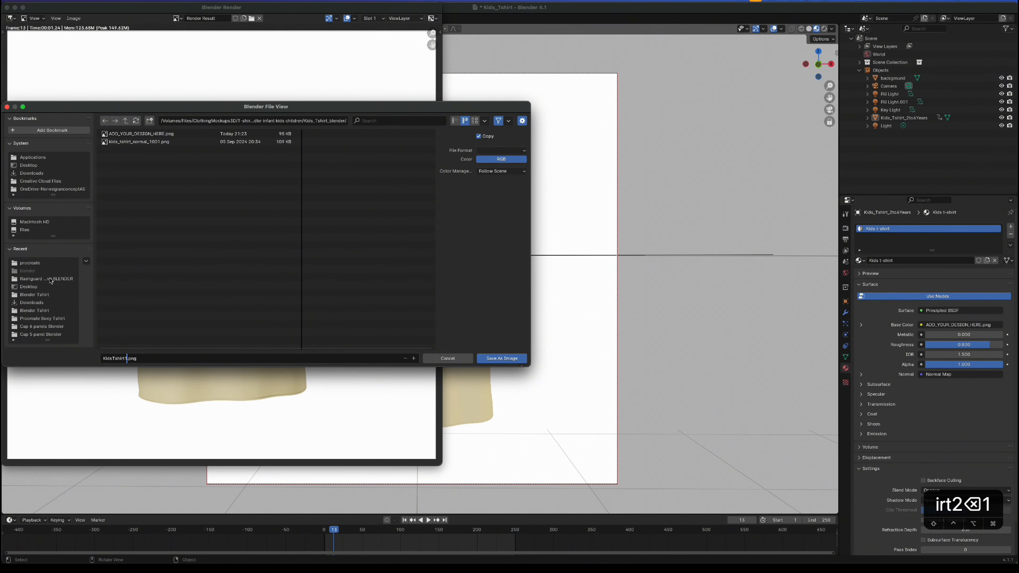
left_click(498, 361)
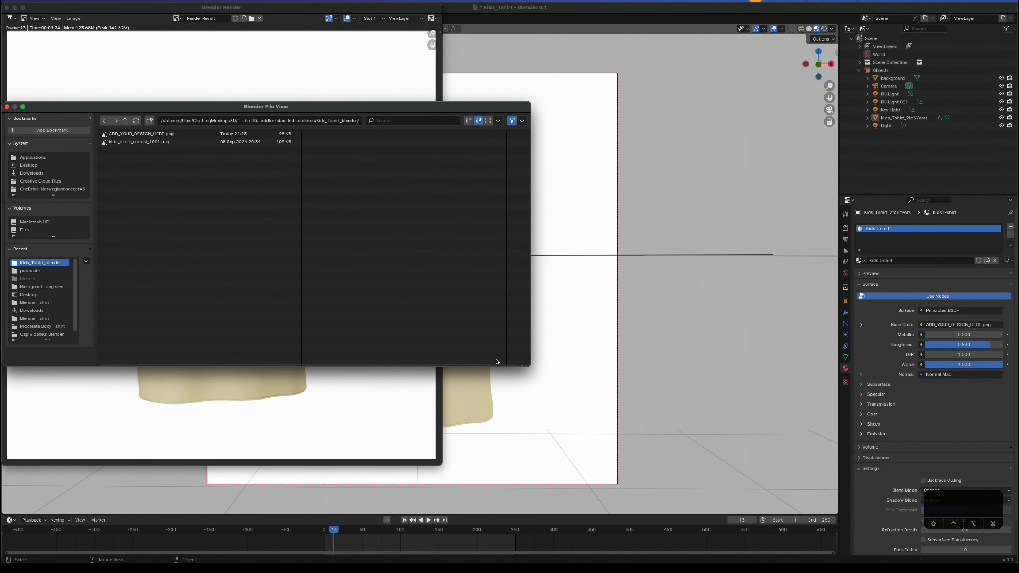
left_click(7, 8)
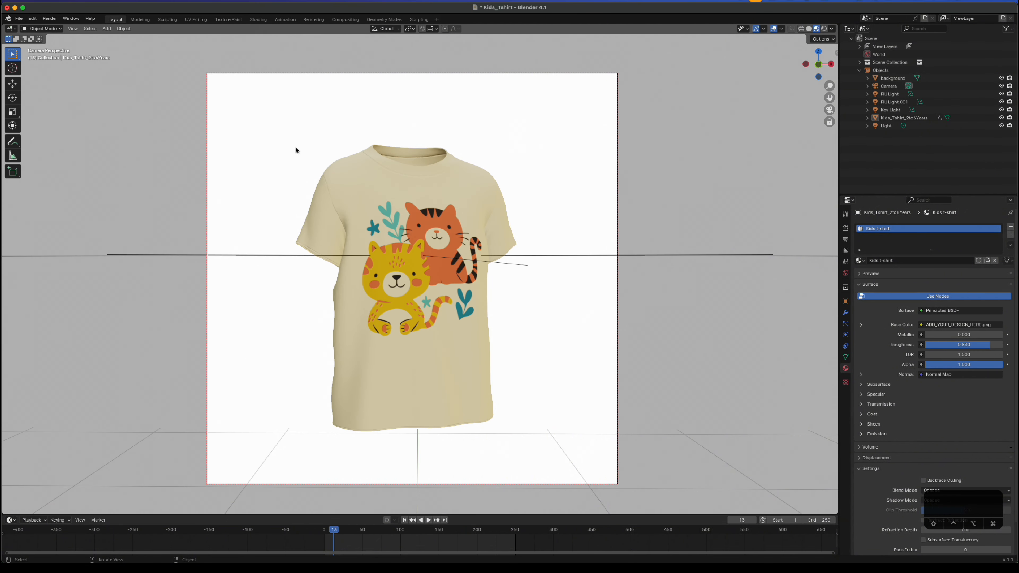
- Return to frame 0, set the output folder to the Desktop, and render the animation
left_click(325, 530)
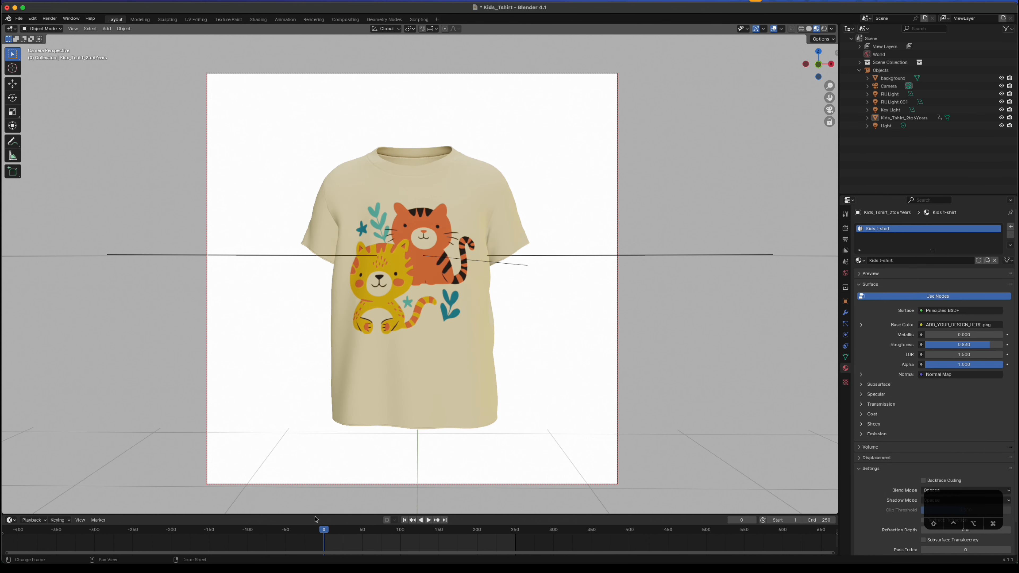
left_click(846, 241)
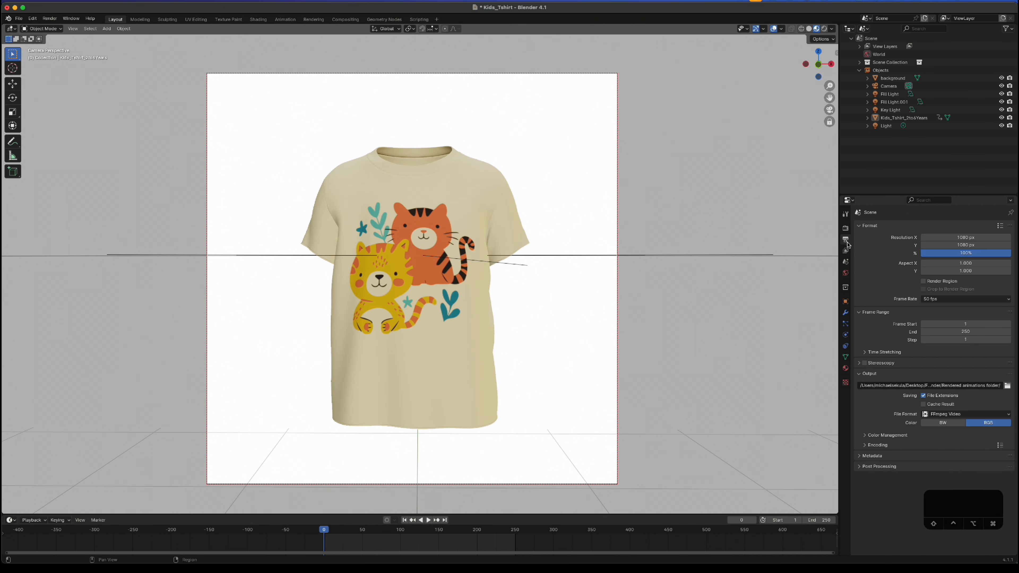
left_click(1007, 386)
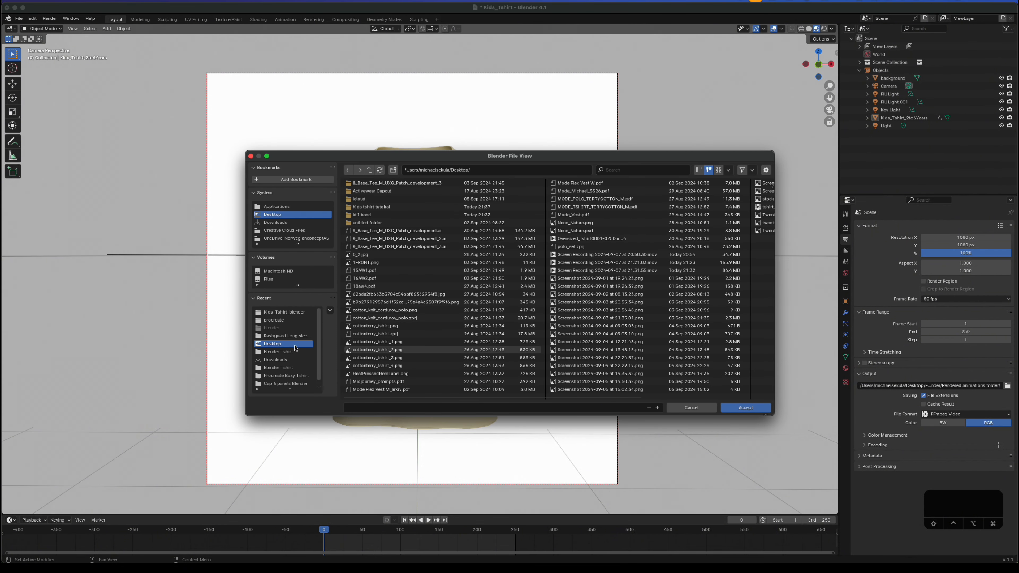
left_click(740, 410)
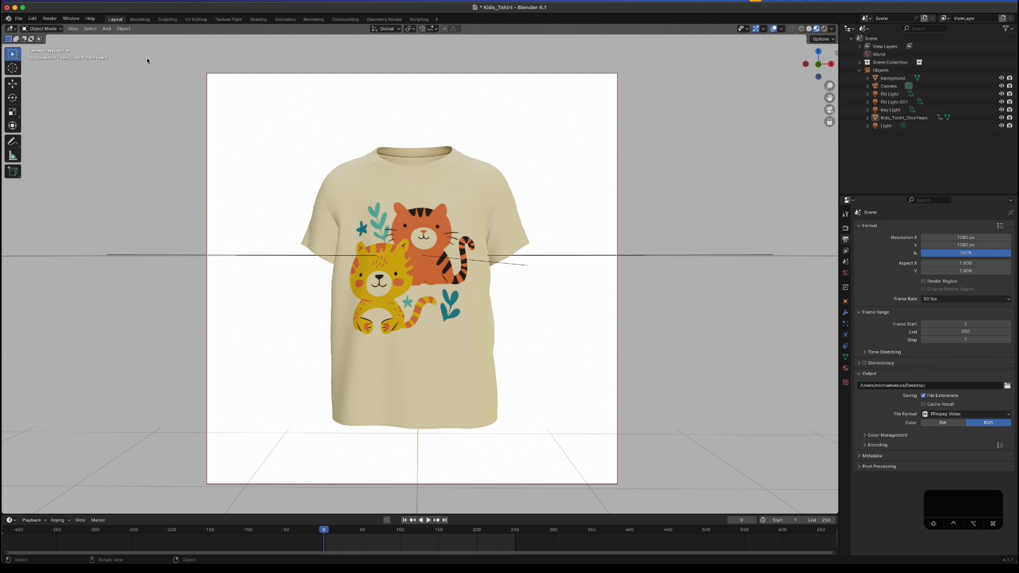
left_click(49, 18)
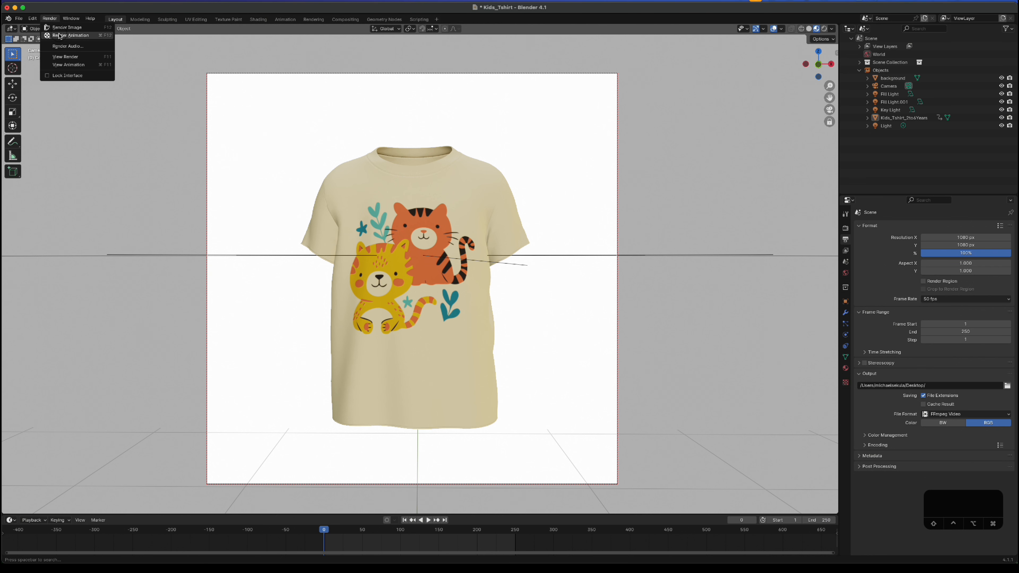
left_click(60, 36)
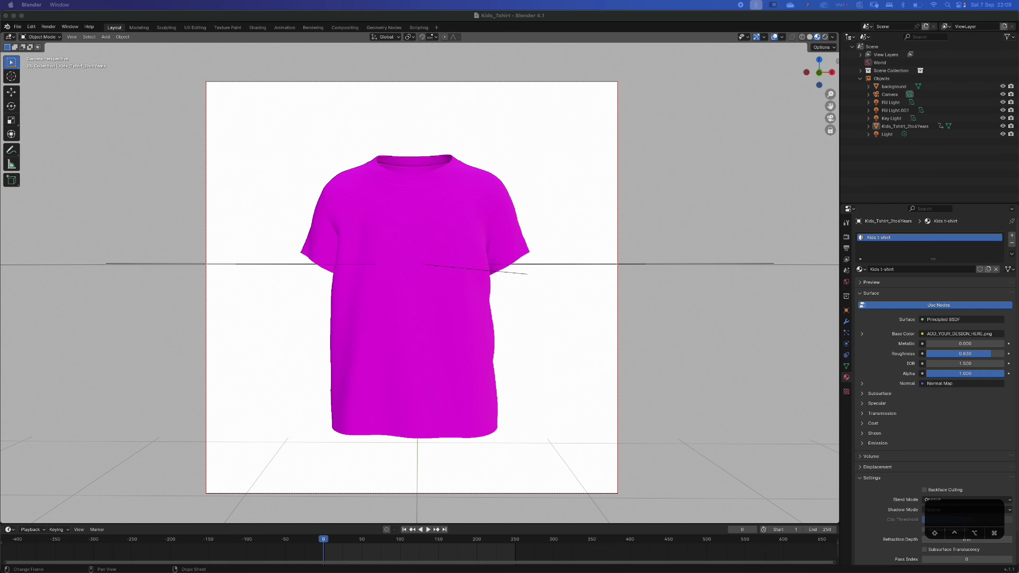
- Replace the T-shirt material's missing base color image with NEW_NAME_FOR_THE_FILE_EXAMPLE.png in the Shading workspace, then return to the Layout workspace
left_click(385, 224)
left_click(258, 27)
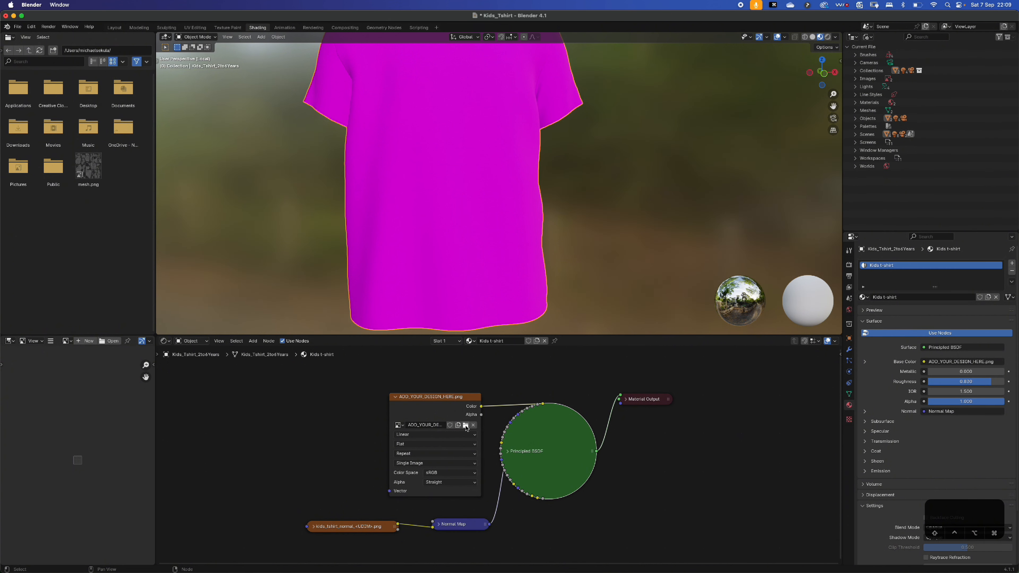
left_click(466, 425)
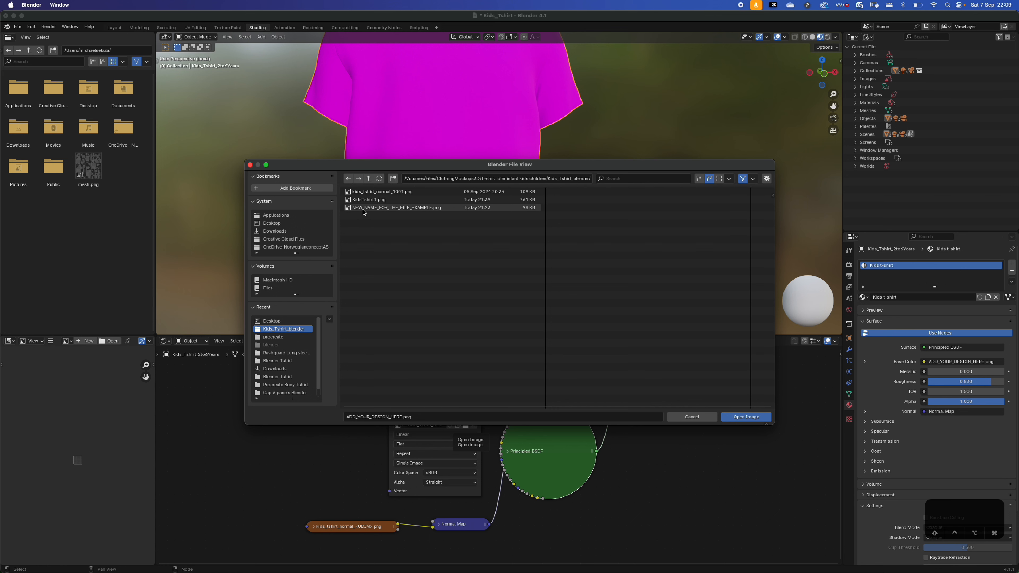
left_click(385, 211)
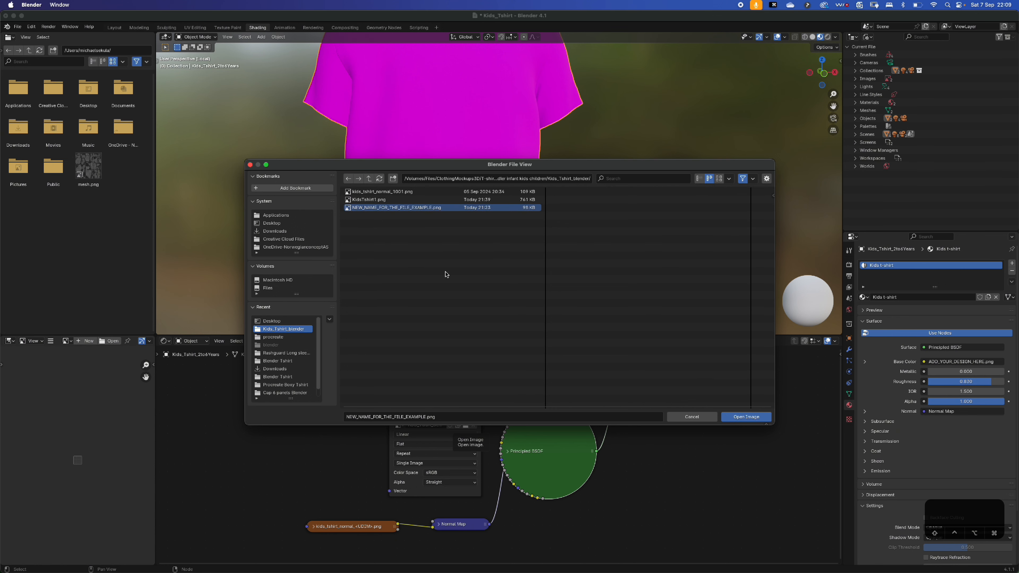
left_click(734, 418)
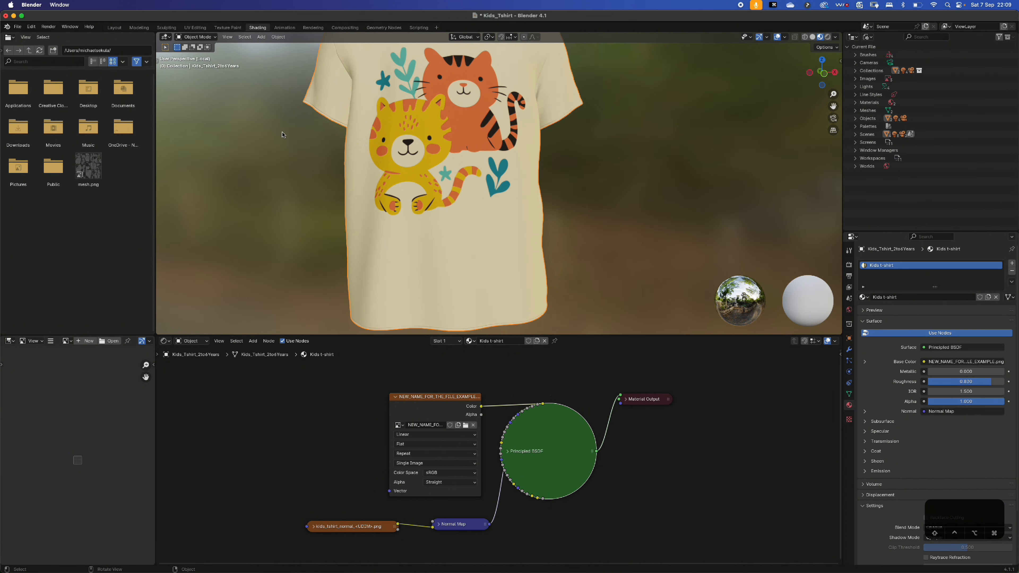
left_click(116, 29)
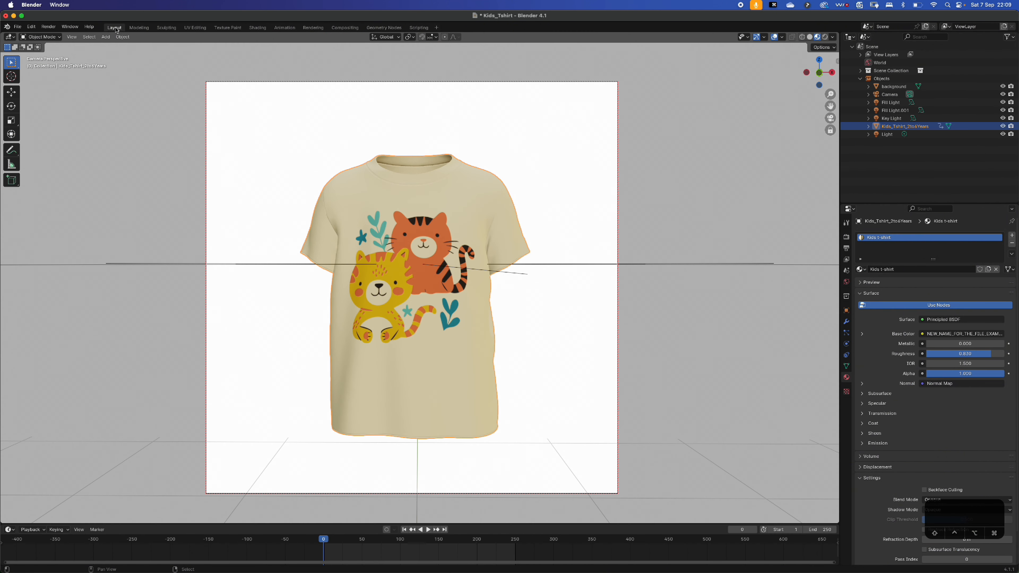